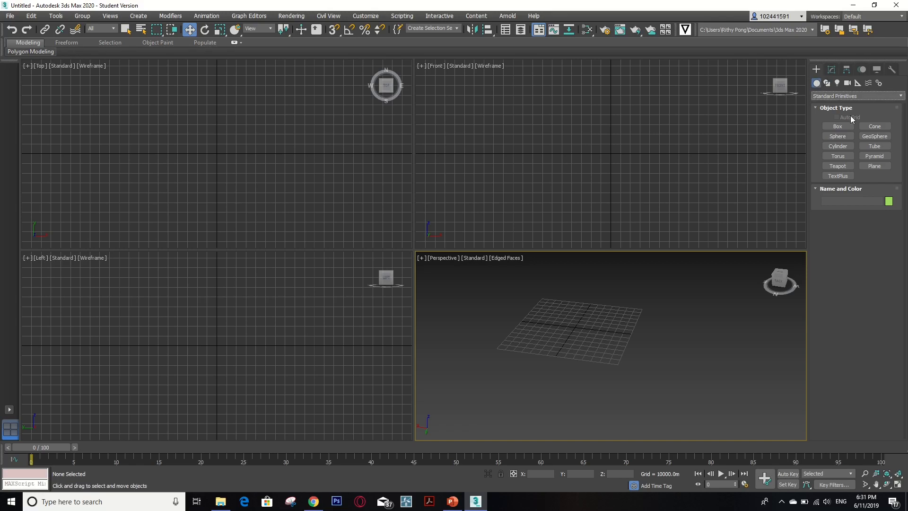
Step: Create a plane about 127550 m long and 210700 m wide in the Perspective viewport and add an Edit Poly modifier to it
{"action": "left_click", "coordinate": [875, 166]}
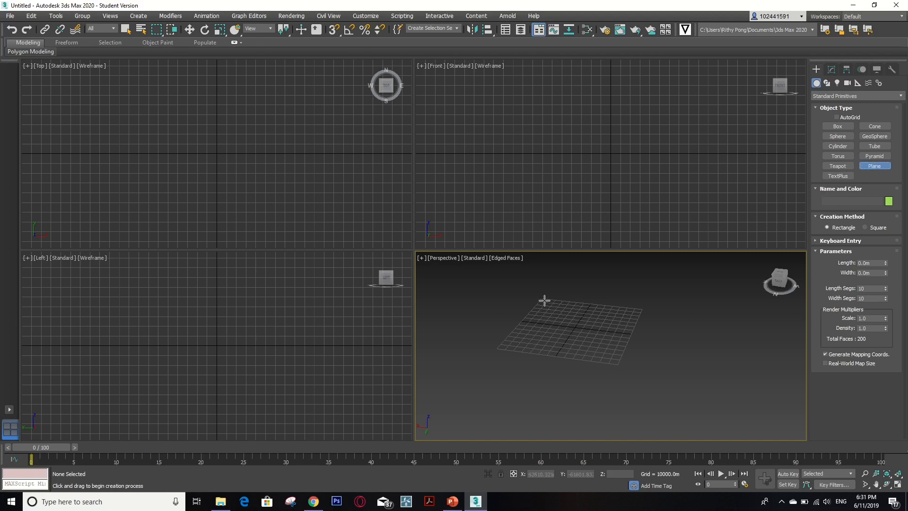
{"action": "left_click_drag", "start_coordinate": [516, 299], "coordinate": [652, 370]}
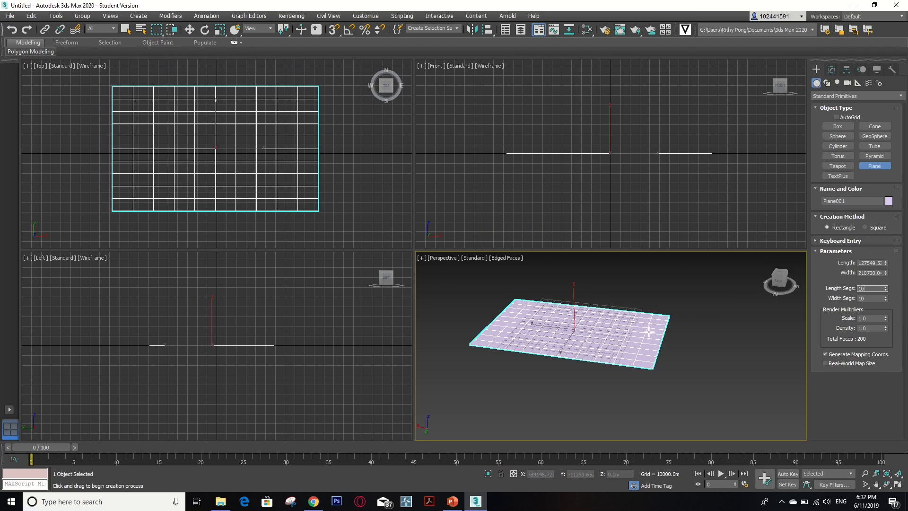
{"action": "left_click", "coordinate": [832, 70]}
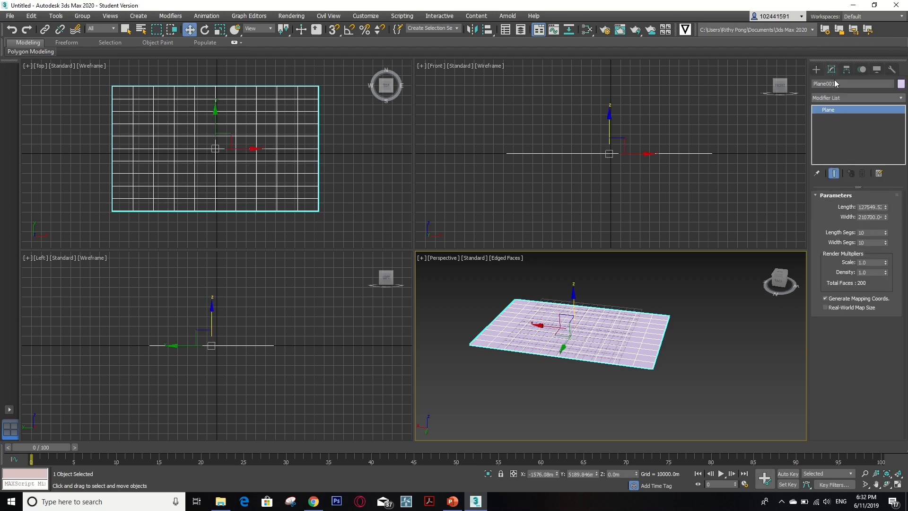
{"action": "left_click", "coordinate": [844, 98]}
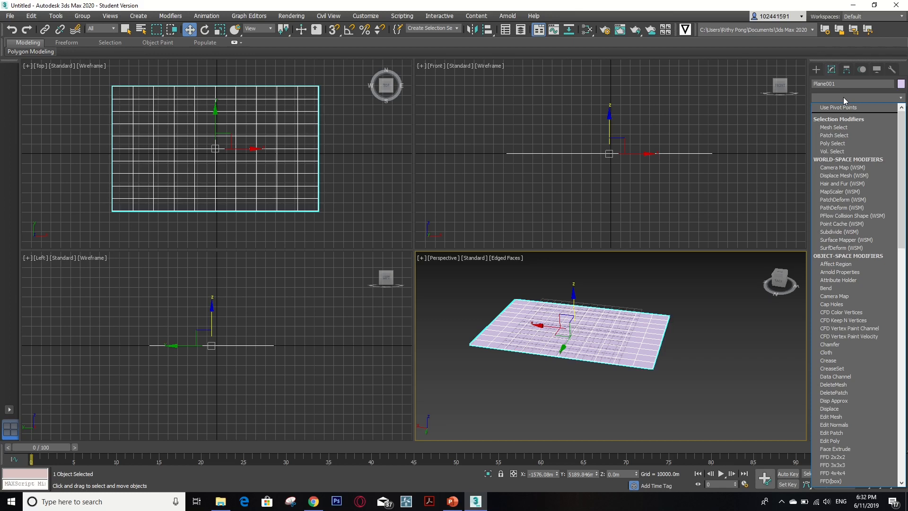
{"action": "key", "text": "e"}
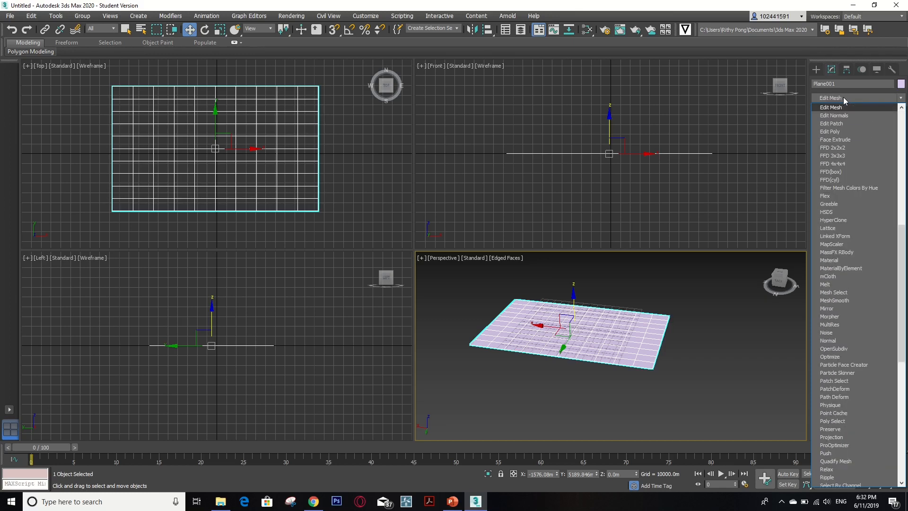
{"action": "left_click", "coordinate": [841, 130]}
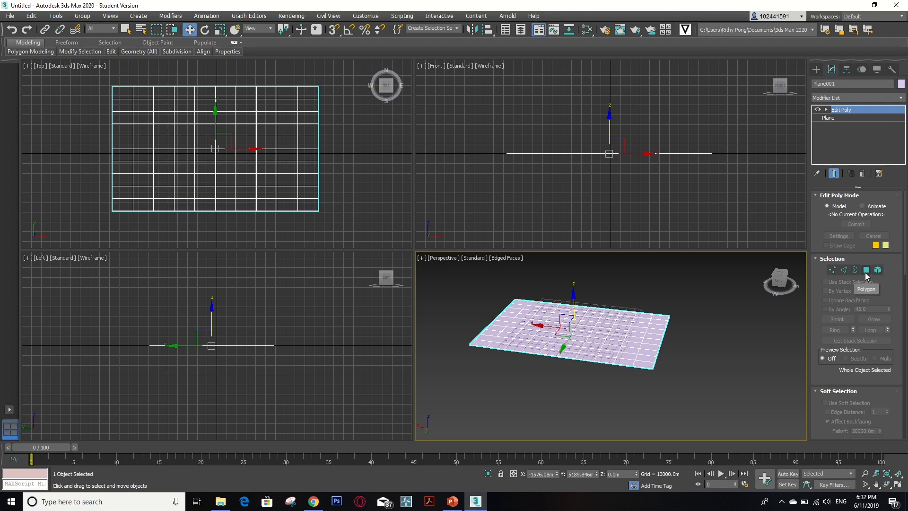
Step: Select the plane's polygons in blocks at both ends and in the middle column, leaving narrow street-like strips between them unselected
{"action": "left_click", "coordinate": [866, 273]}
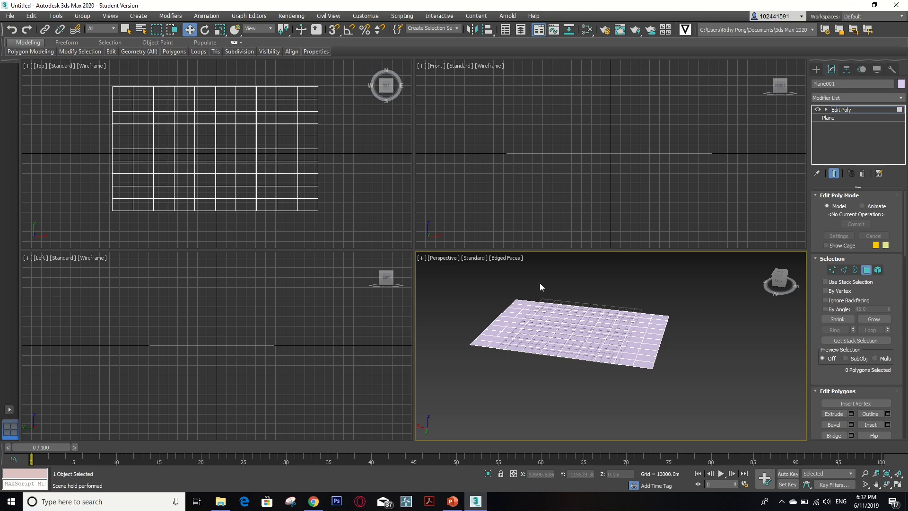
{"action": "left_click_drag", "start_coordinate": [541, 276], "coordinate": [479, 348]}
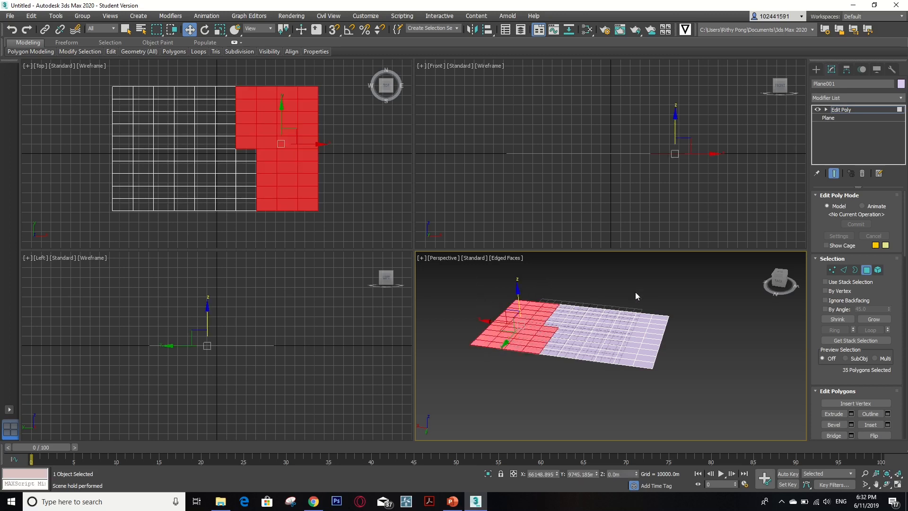
{"action": "left_click_drag", "start_coordinate": [606, 364], "coordinate": [603, 361], "text": "ctrl"}
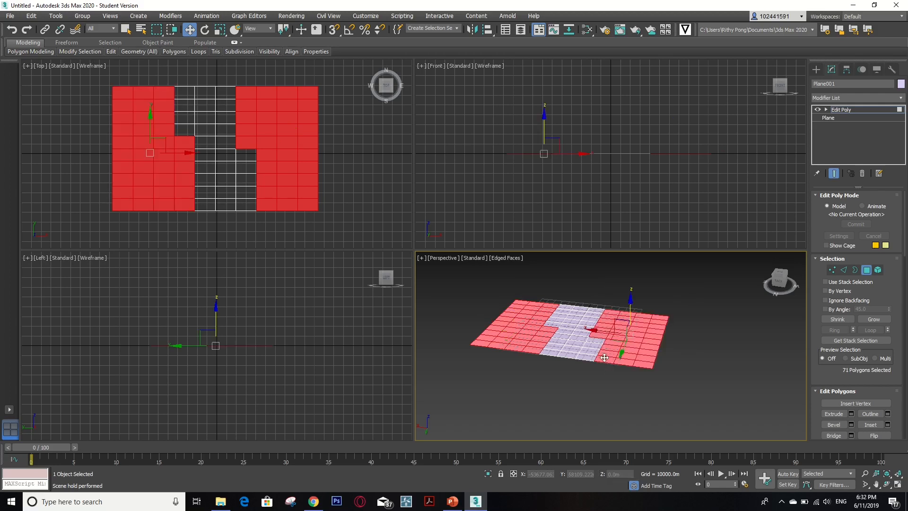
{"action": "left_click", "coordinate": [572, 353], "text": "ctrl"}
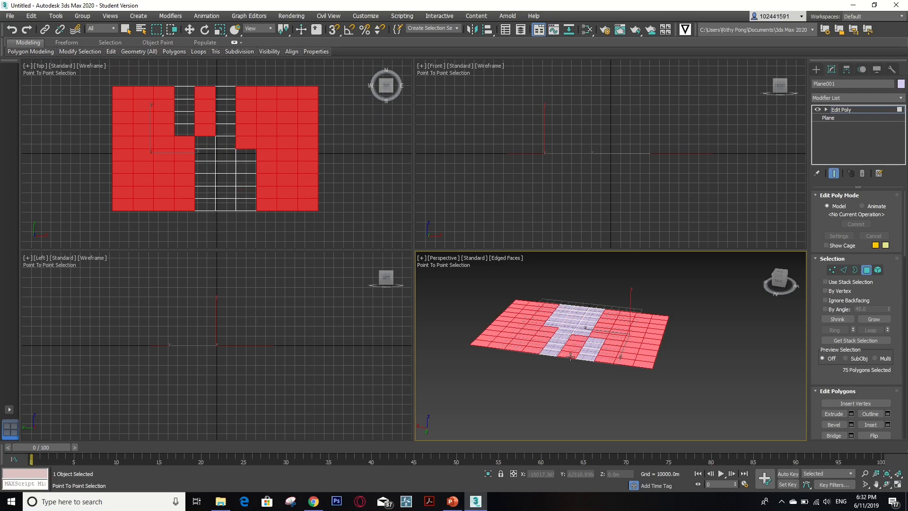
{"action": "left_click", "coordinate": [578, 310]}
{"action": "key", "text": "w"}
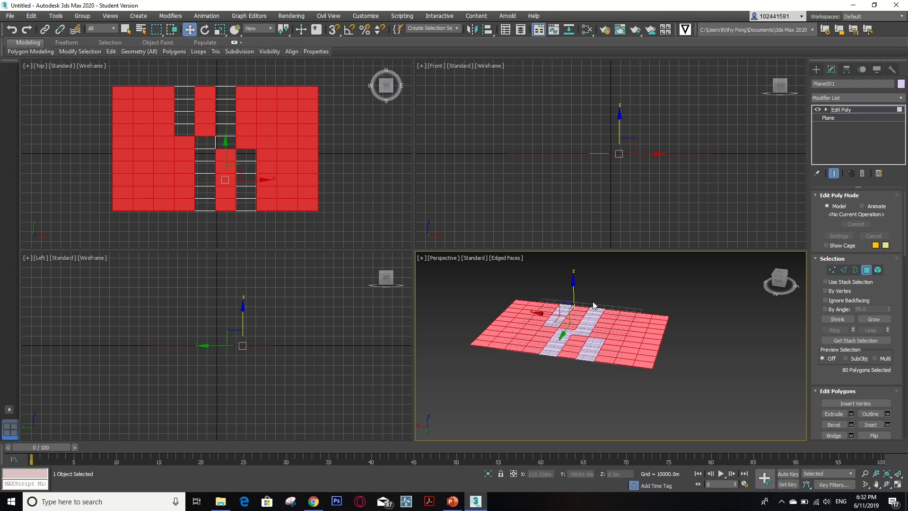
{"action": "left_click", "coordinate": [618, 327]}
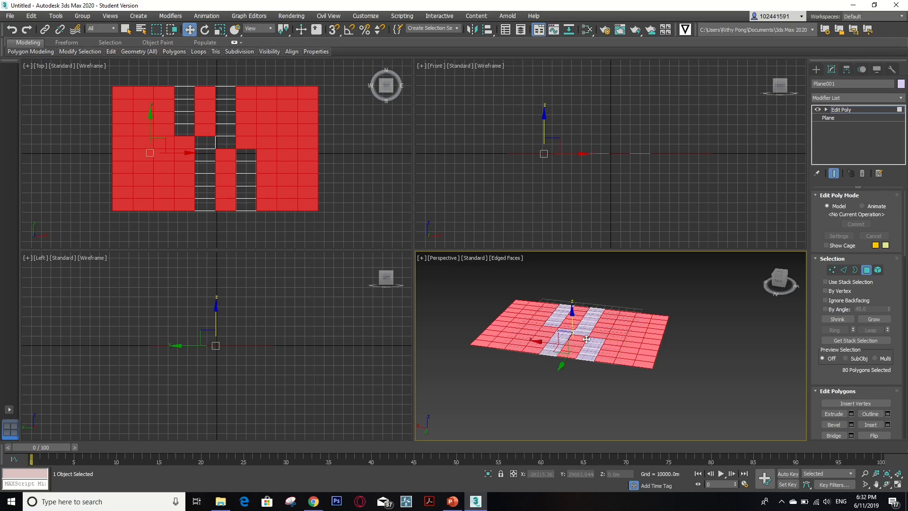
Step: Apply the Greeble modifier to the selected polygons of the plane
{"action": "left_click", "coordinate": [850, 97]}
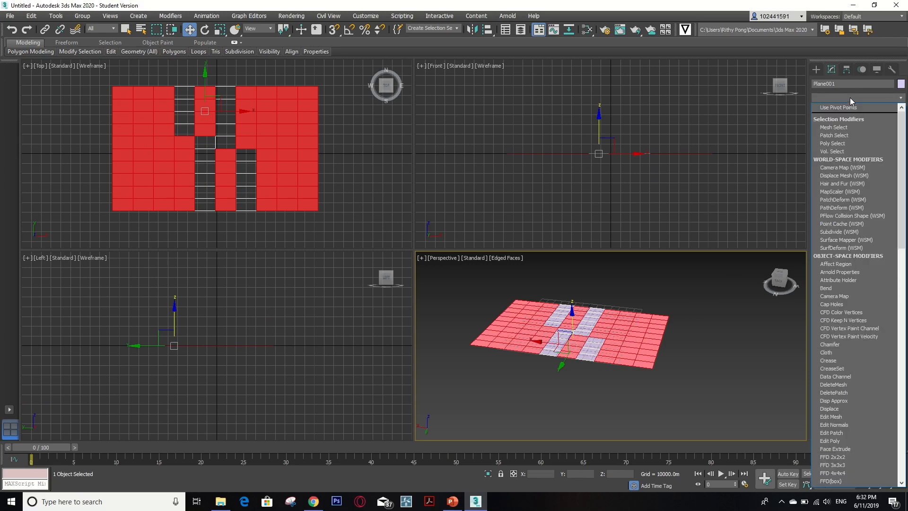
{"action": "key", "text": "g"}
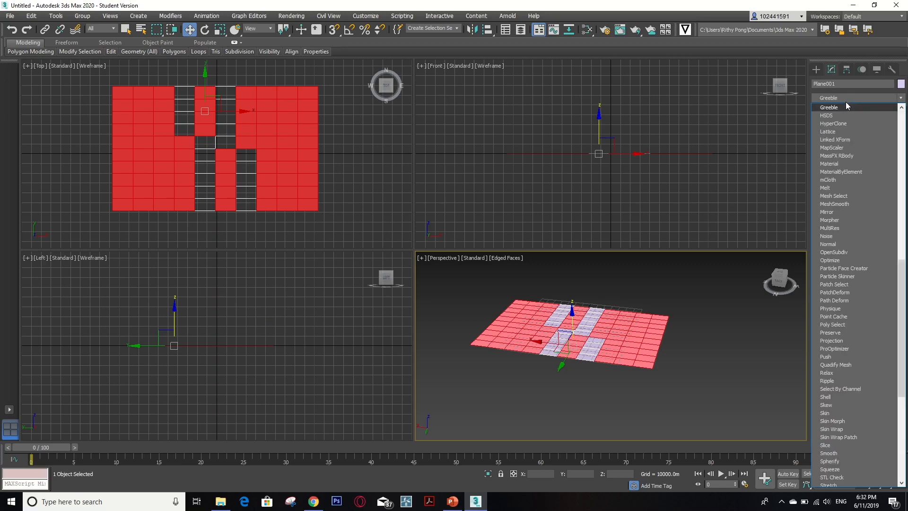
{"action": "left_click", "coordinate": [839, 109]}
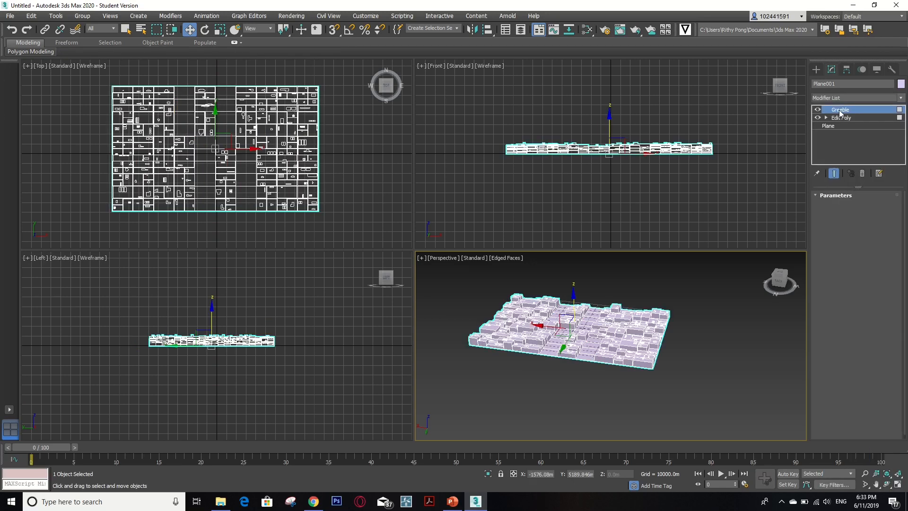
Step: Set the Greeble panels' minimum height to 2000 m and maximum height to 40000 m
{"action": "scroll", "coordinate": [586, 336], "scroll_direction": "up", "scroll_amount": 2}
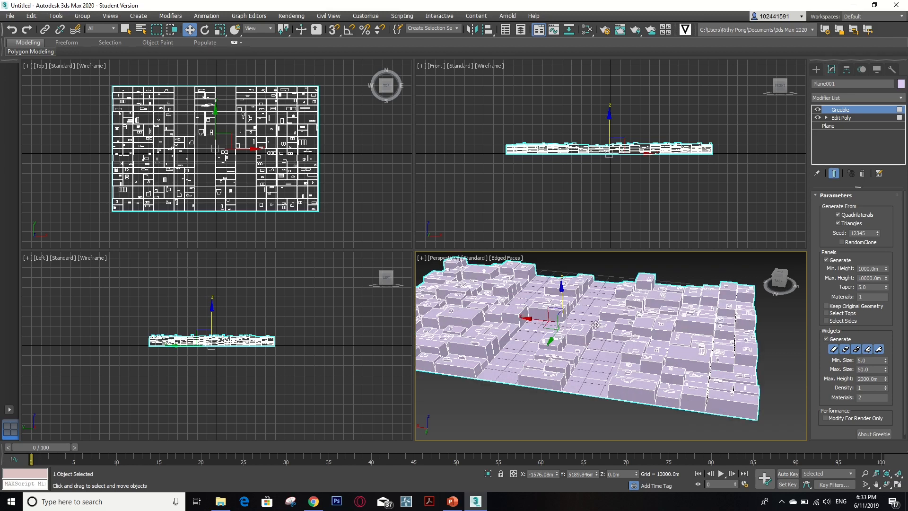
{"action": "scroll", "coordinate": [594, 326], "scroll_direction": "down", "scroll_amount": 5}
{"action": "scroll", "coordinate": [632, 312], "scroll_direction": "up", "scroll_amount": 3}
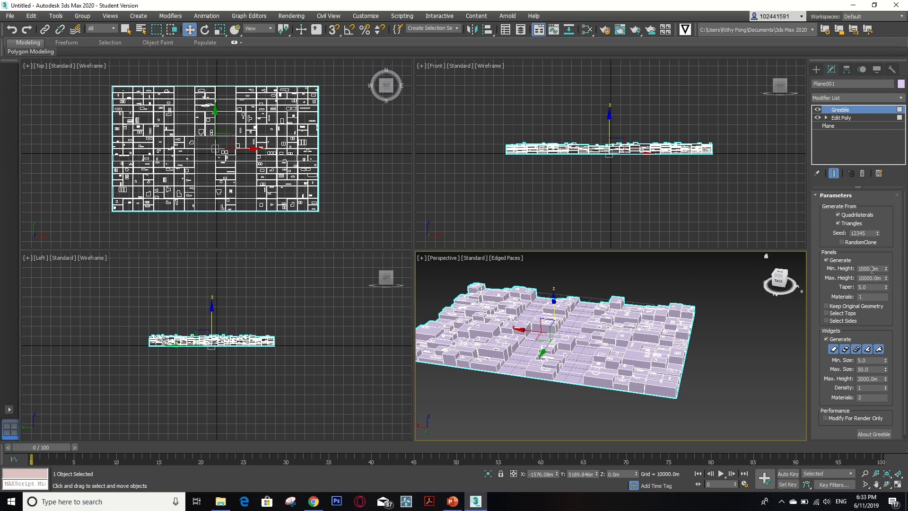
{"action": "left_click_drag", "start_coordinate": [872, 270], "coordinate": [863, 269]}
{"action": "left_click", "coordinate": [873, 278]}
{"action": "left_click", "coordinate": [870, 268]}
{"action": "type", "text": "200"}
{"action": "key", "text": "Return"}
{"action": "key", "text": "Return"}
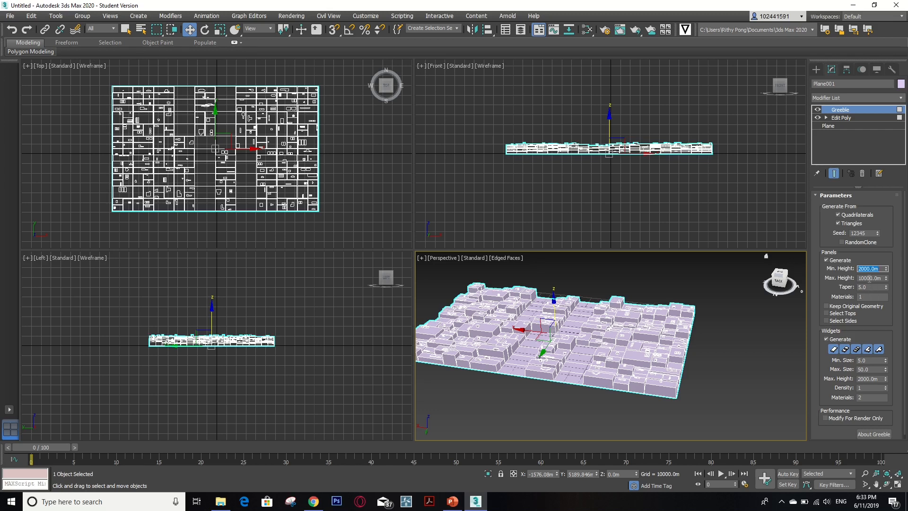
{"action": "left_click", "coordinate": [875, 278]}
{"action": "type", "text": "40000"}
{"action": "key", "text": "Return"}
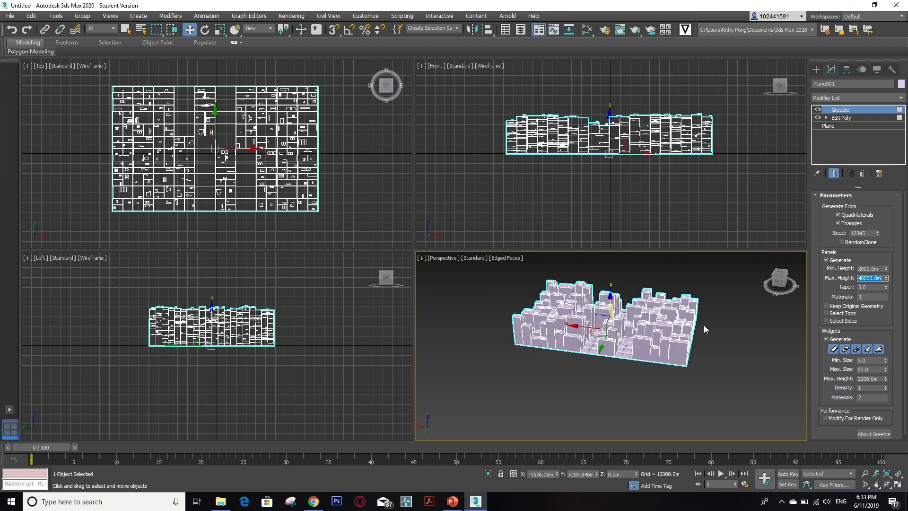
Step: Turn off the second to fifth Greeble widget shapes so that only the first one is generated
{"action": "scroll", "coordinate": [702, 334], "scroll_direction": "down", "scroll_amount": 5}
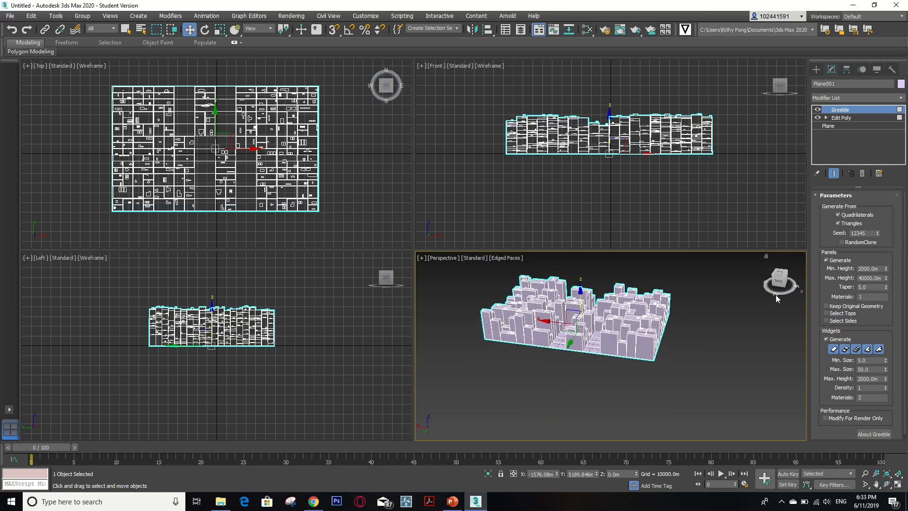
{"action": "left_click_drag", "start_coordinate": [783, 292], "coordinate": [790, 316]}
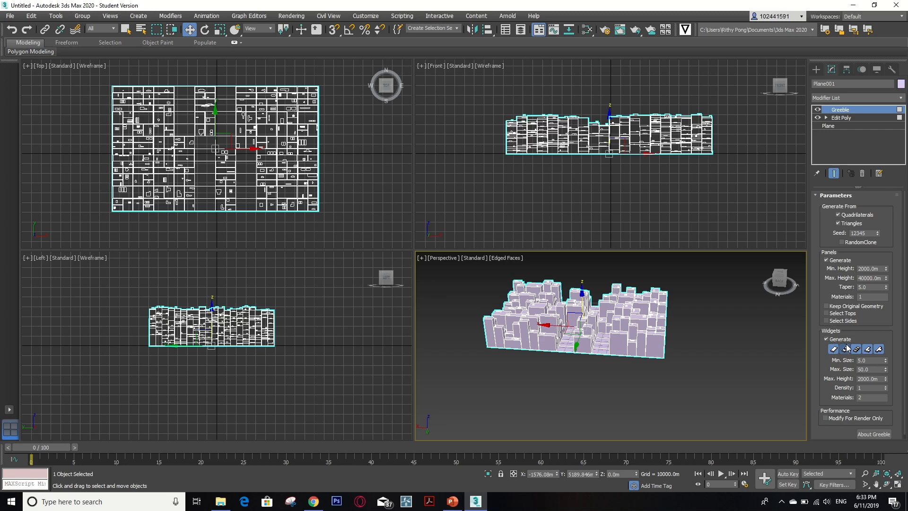
{"action": "left_click", "coordinate": [846, 351]}
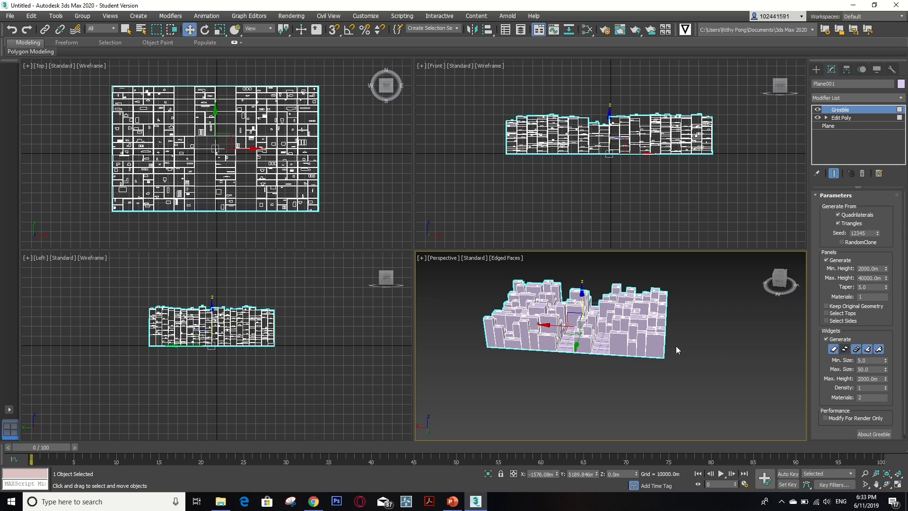
{"action": "left_click", "coordinate": [856, 350]}
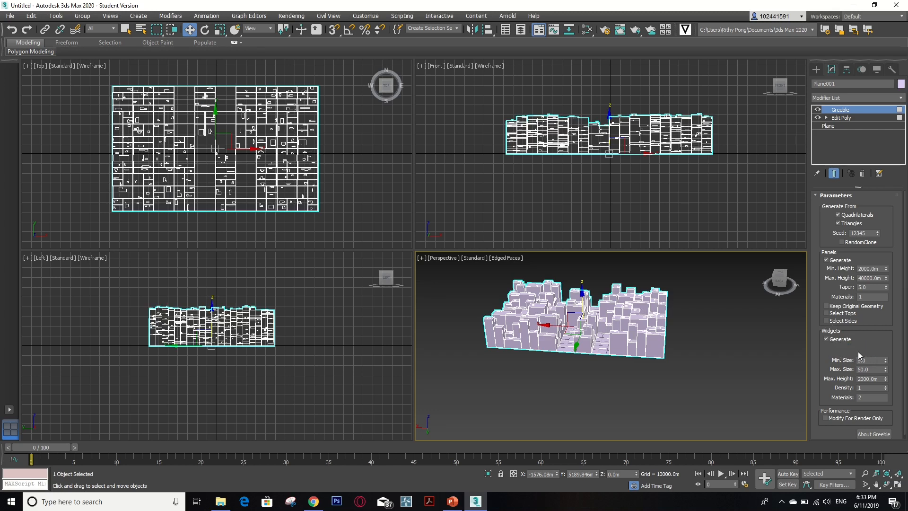
{"action": "left_click", "coordinate": [868, 350]}
{"action": "left_click", "coordinate": [881, 351]}
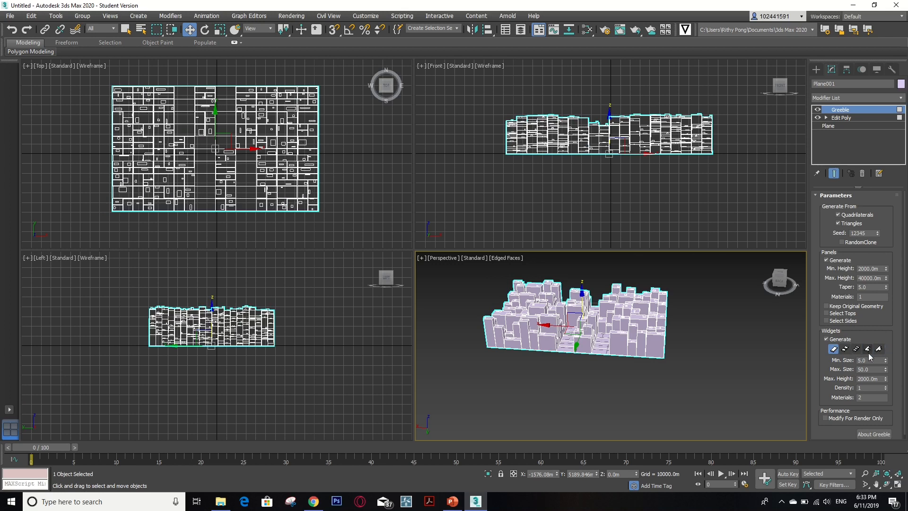
Step: Turn the fourth, third and second Greeble widget shapes back on
{"action": "left_click", "coordinate": [867, 351]}
{"action": "left_click", "coordinate": [856, 350]}
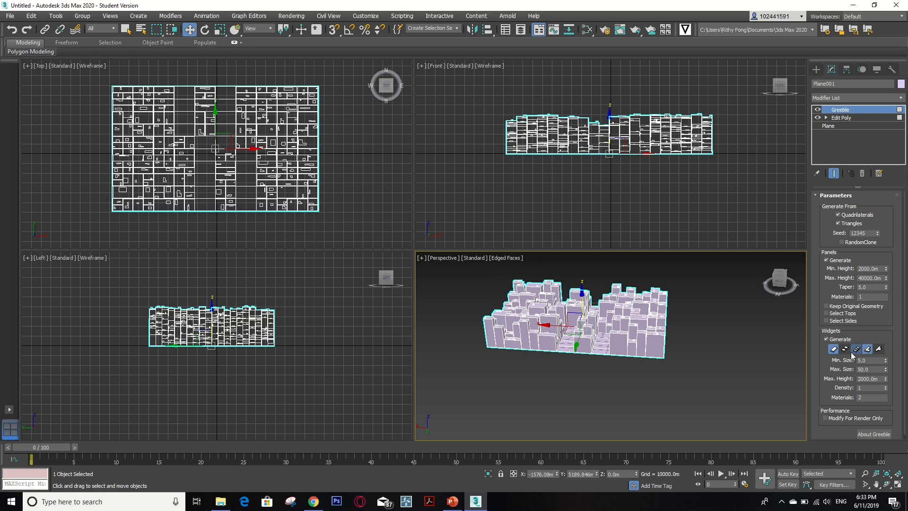
{"action": "left_click", "coordinate": [845, 350]}
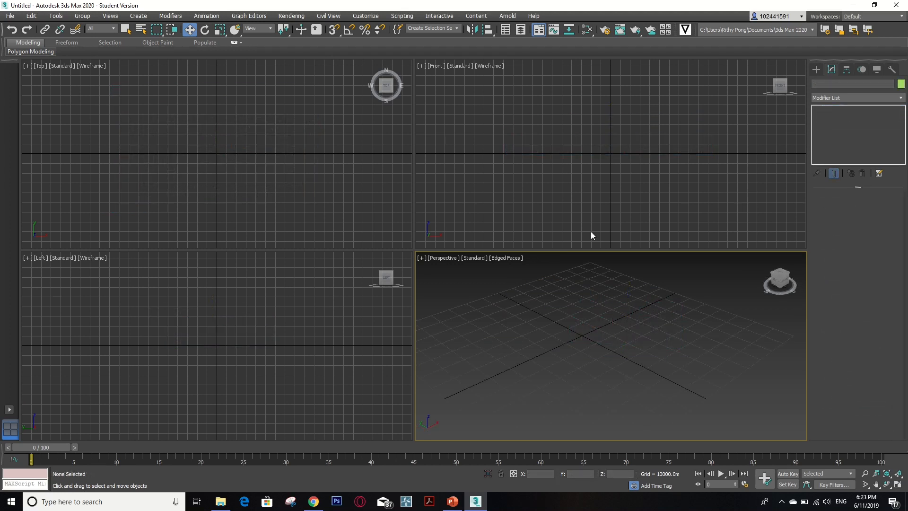
Step: Create a box about 65849 m long, 34201 m wide and 52431 m high, and set its height segments to 1
{"action": "left_click", "coordinate": [816, 70]}
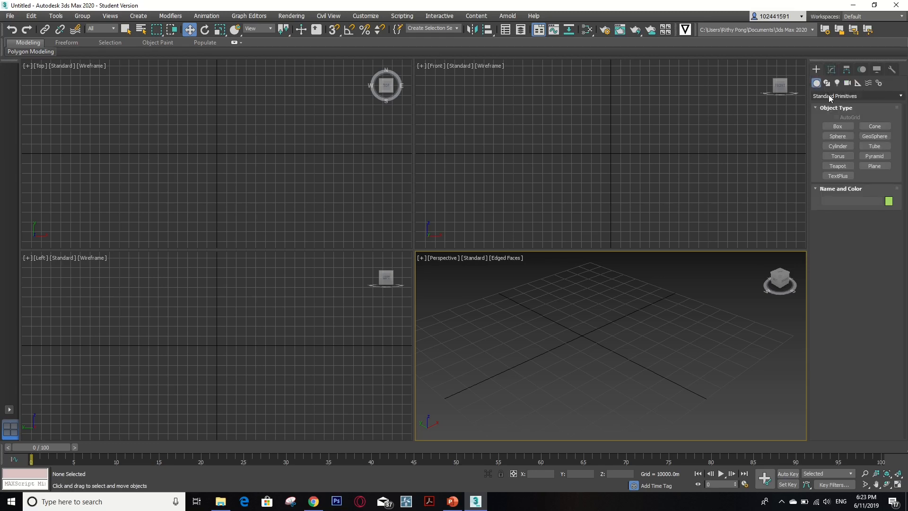
{"action": "left_click", "coordinate": [838, 126]}
{"action": "left_click_drag", "start_coordinate": [482, 323], "coordinate": [496, 409]}
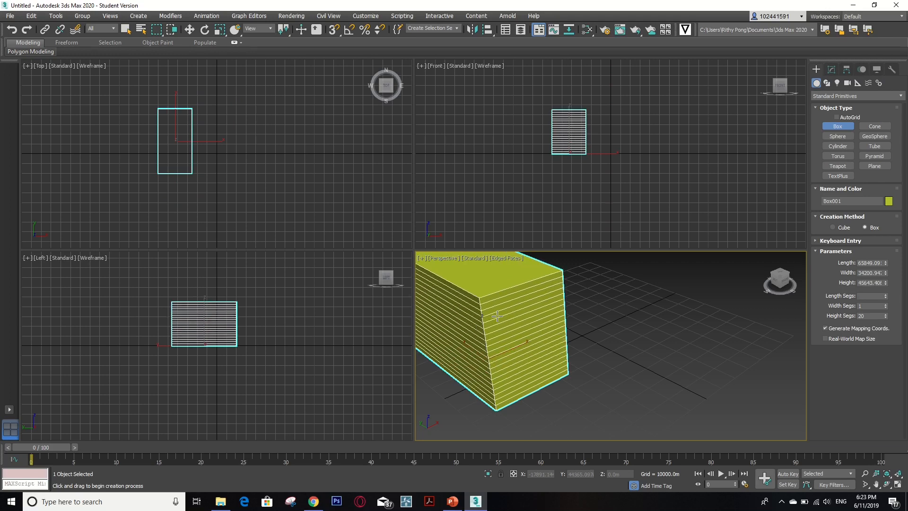
{"action": "double_click", "coordinate": [869, 315]}
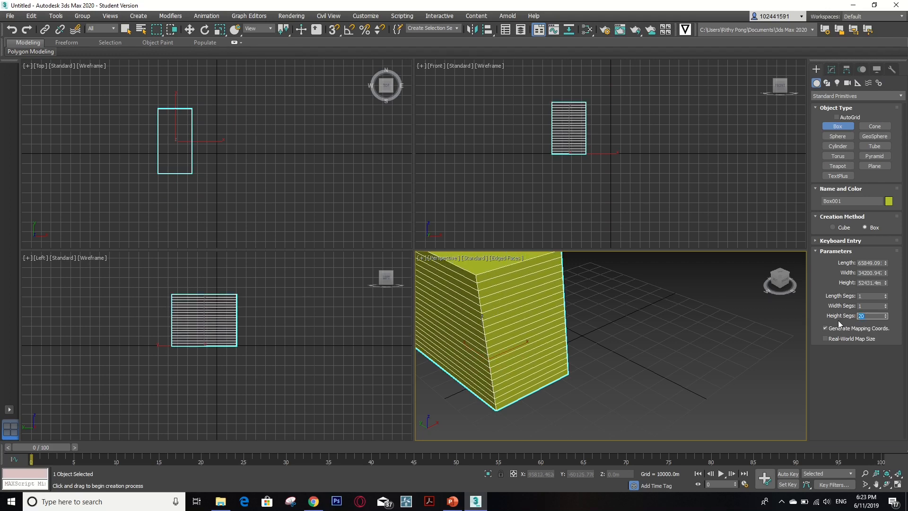
{"action": "type", "text": "1"}
{"action": "key", "text": "Return"}
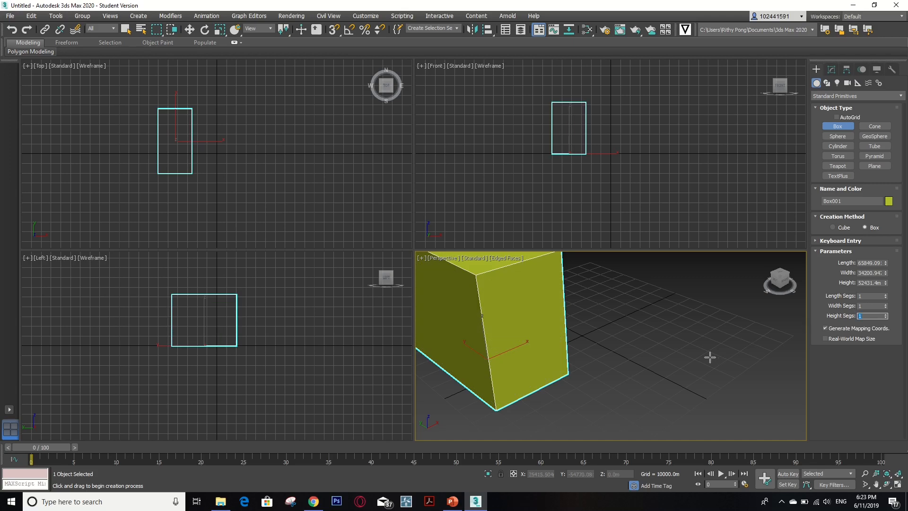
Step: Change the box's object color to dark red and create a sphere with a radius of about 31457 m beside it
{"action": "scroll", "coordinate": [710, 357], "scroll_direction": "down", "scroll_amount": 3}
{"action": "left_click", "coordinate": [840, 138]}
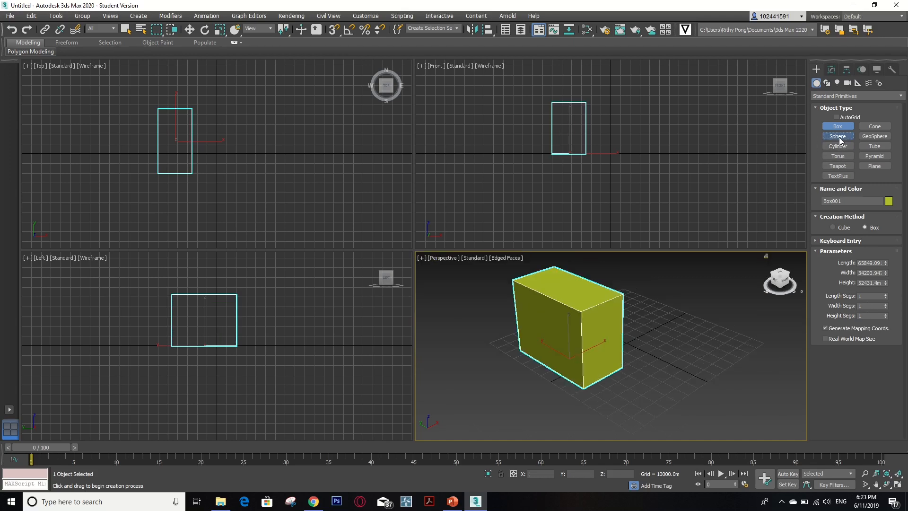
{"action": "left_click", "coordinate": [889, 202]}
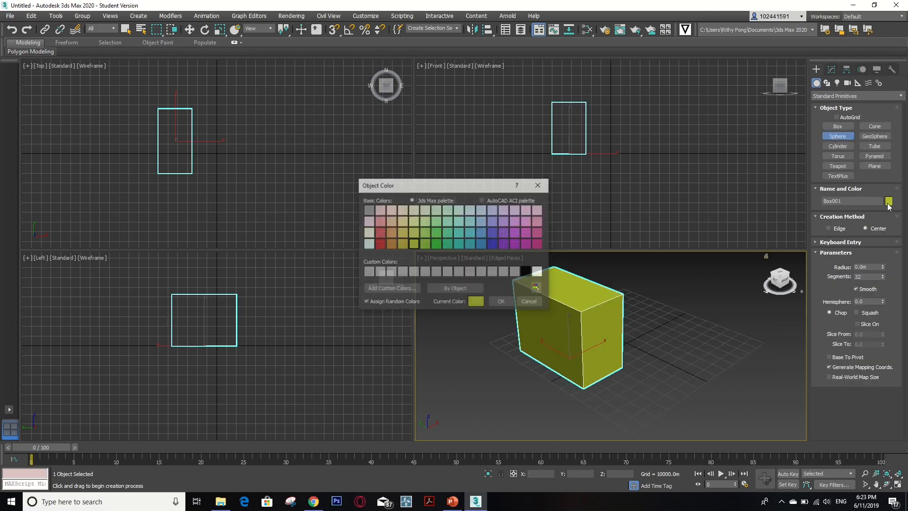
{"action": "left_click", "coordinate": [379, 243]}
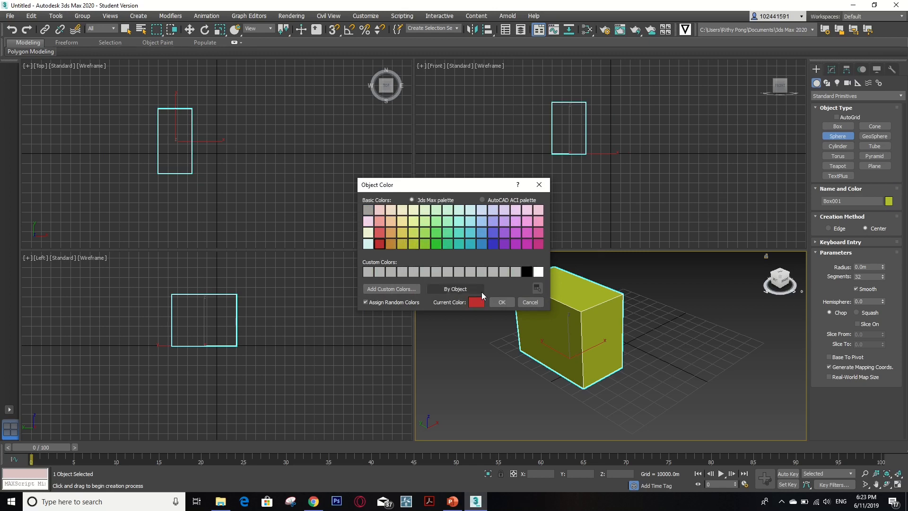
{"action": "left_click", "coordinate": [502, 304]}
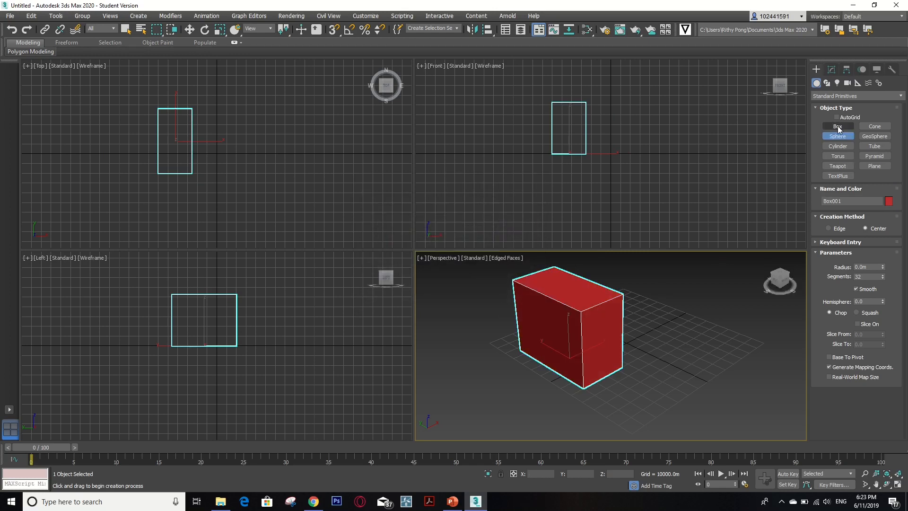
{"action": "left_click_drag", "start_coordinate": [659, 300], "coordinate": [668, 315]}
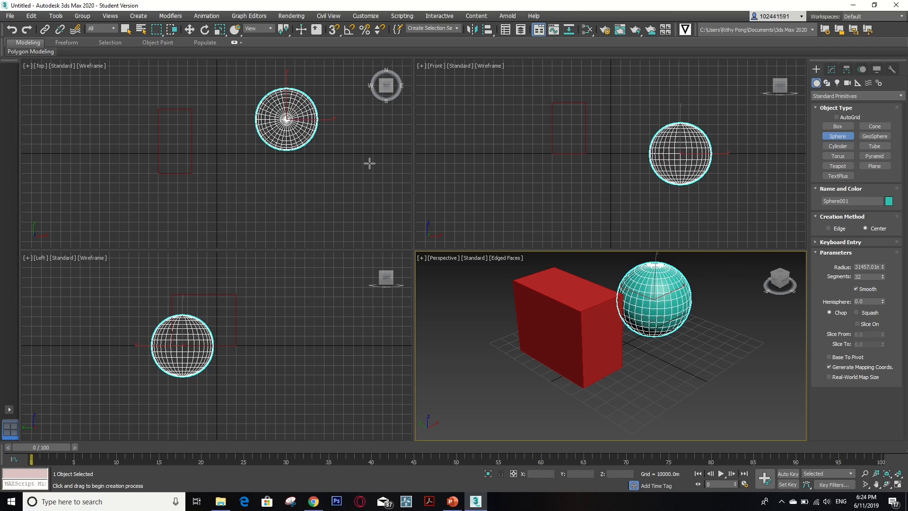
Step: Move the sphere so it partly intersects the red box, at about X -23596 m, Y 22103 m, Z 19925 m
{"action": "left_click", "coordinate": [190, 31]}
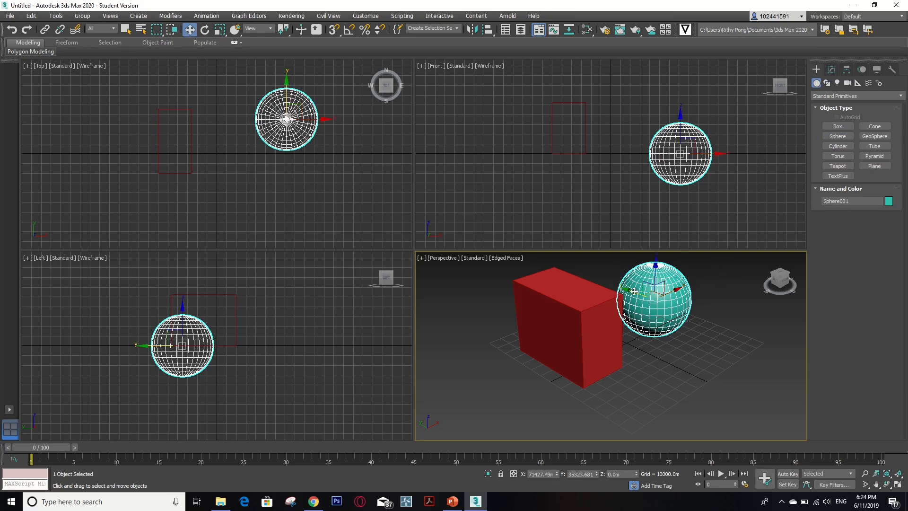
{"action": "left_click_drag", "start_coordinate": [632, 291], "coordinate": [603, 299]}
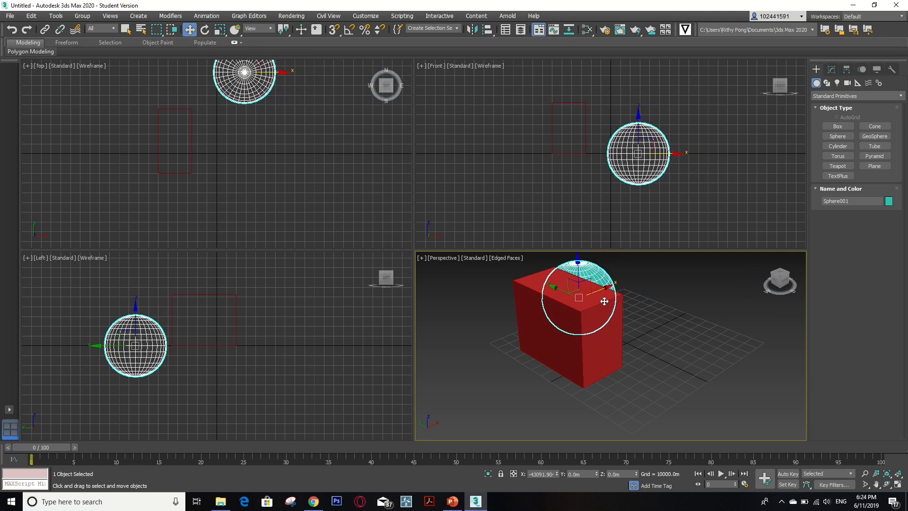
{"action": "scroll", "coordinate": [653, 297], "scroll_direction": "down", "scroll_amount": 3}
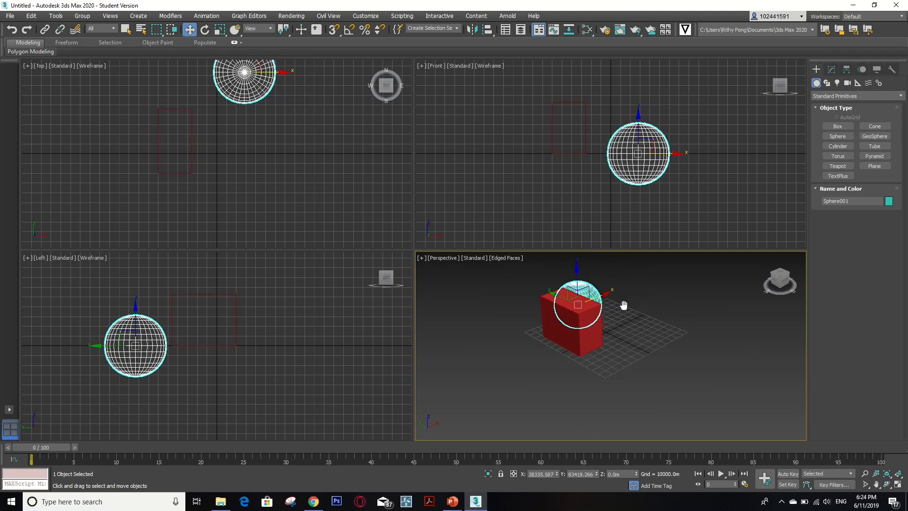
{"action": "left_click", "coordinate": [765, 292]}
{"action": "left_click_drag", "start_coordinate": [777, 293], "coordinate": [749, 293]}
{"action": "left_click", "coordinate": [690, 325]}
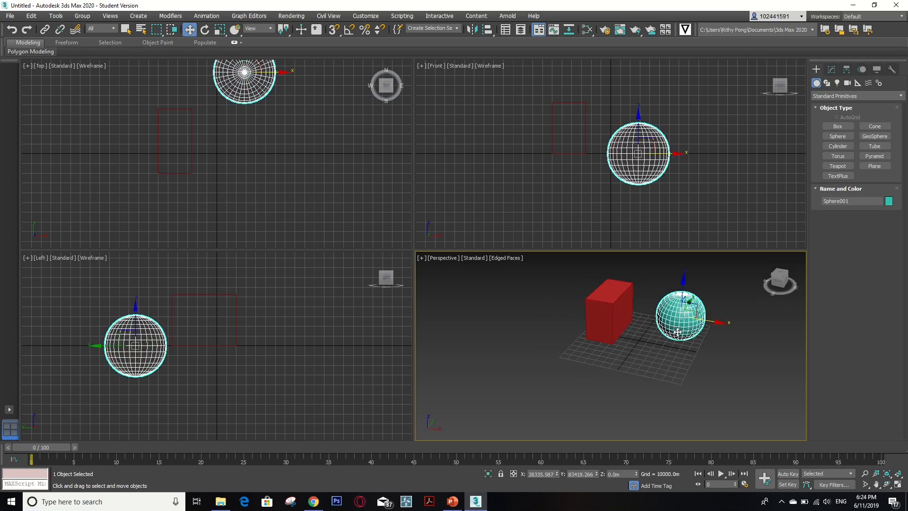
{"action": "left_click_drag", "start_coordinate": [703, 323], "coordinate": [680, 327]}
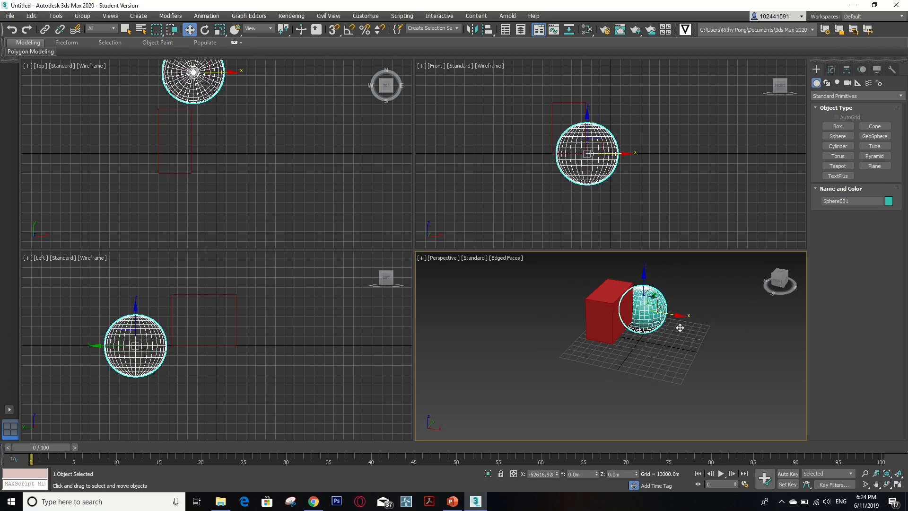
{"action": "left_click_drag", "start_coordinate": [657, 292], "coordinate": [627, 279]}
{"action": "scroll", "coordinate": [634, 288], "scroll_direction": "up", "scroll_amount": 3}
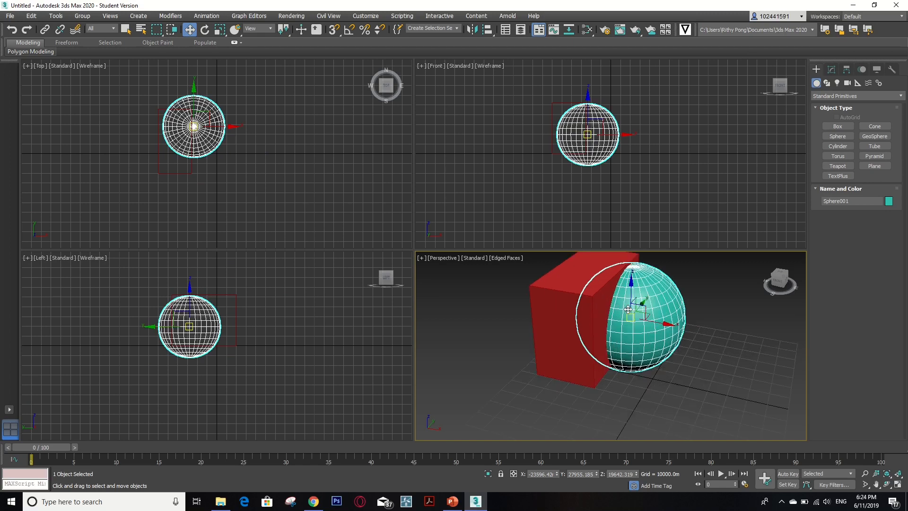
{"action": "scroll", "coordinate": [638, 295], "scroll_direction": "down", "scroll_amount": 2}
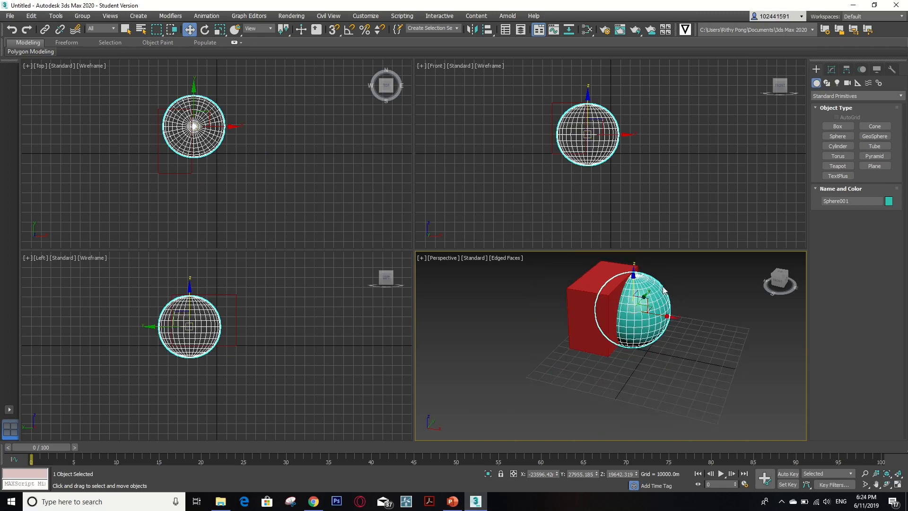
{"action": "left_click_drag", "start_coordinate": [645, 294], "coordinate": [647, 296]}
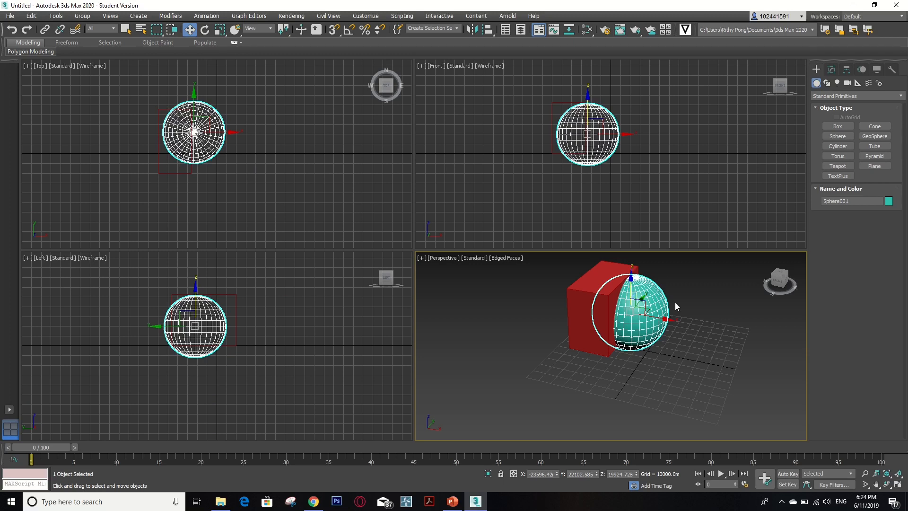
Step: Subtract the red box from the sphere as a ProBoolean compound object and inspect the cut sphere
{"action": "left_click", "coordinate": [833, 95]}
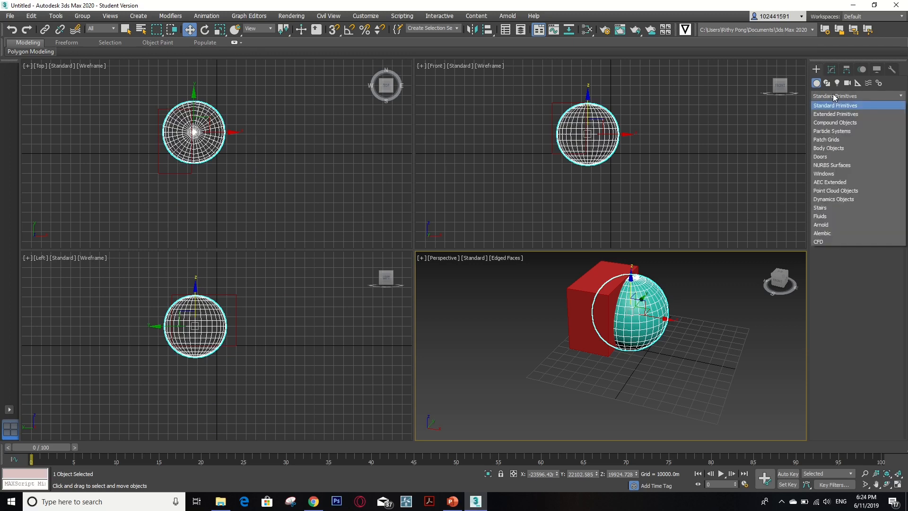
{"action": "left_click", "coordinate": [842, 124]}
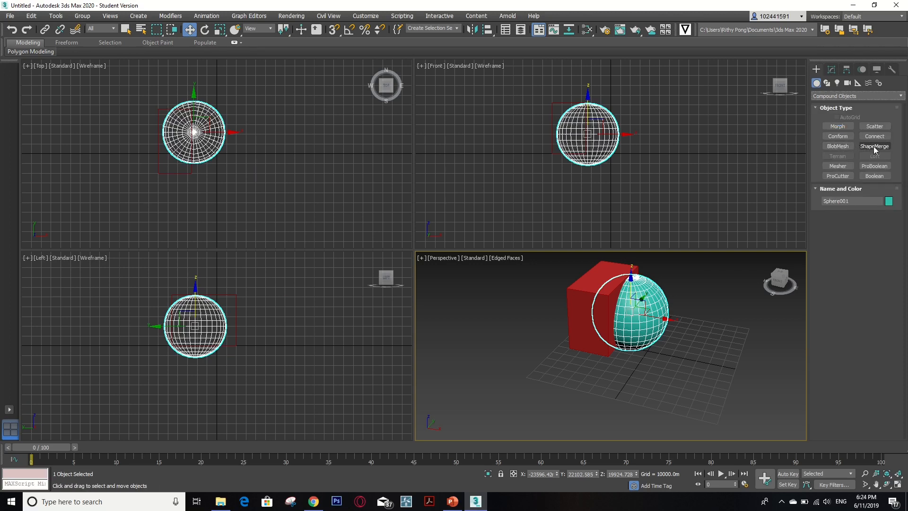
{"action": "left_click", "coordinate": [874, 166]}
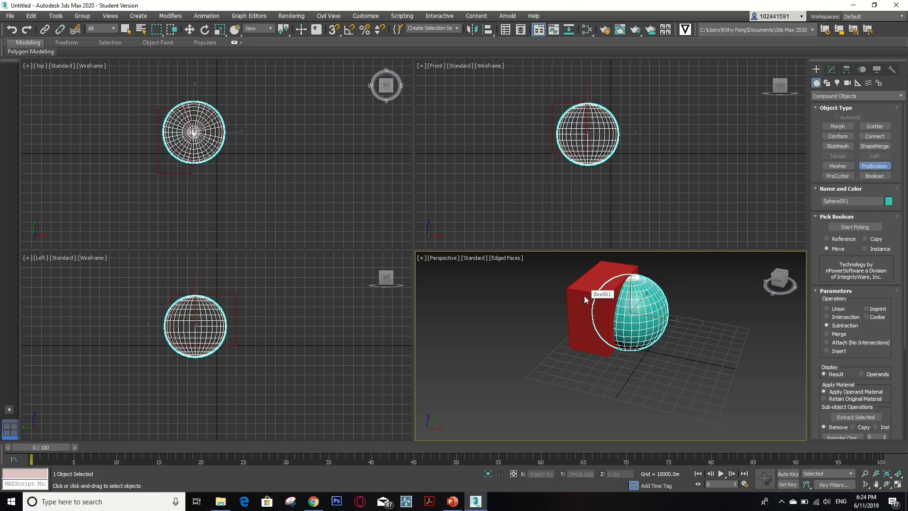
{"action": "left_click", "coordinate": [847, 228]}
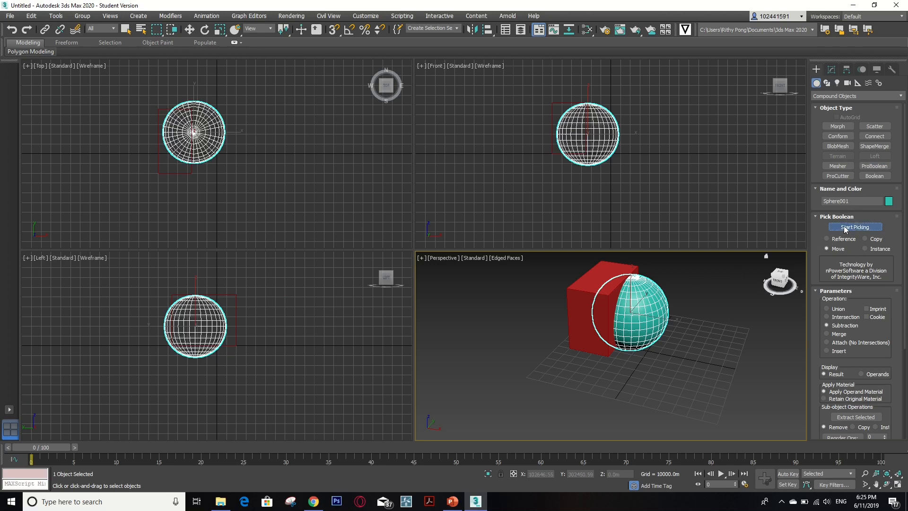
{"action": "left_click", "coordinate": [590, 308]}
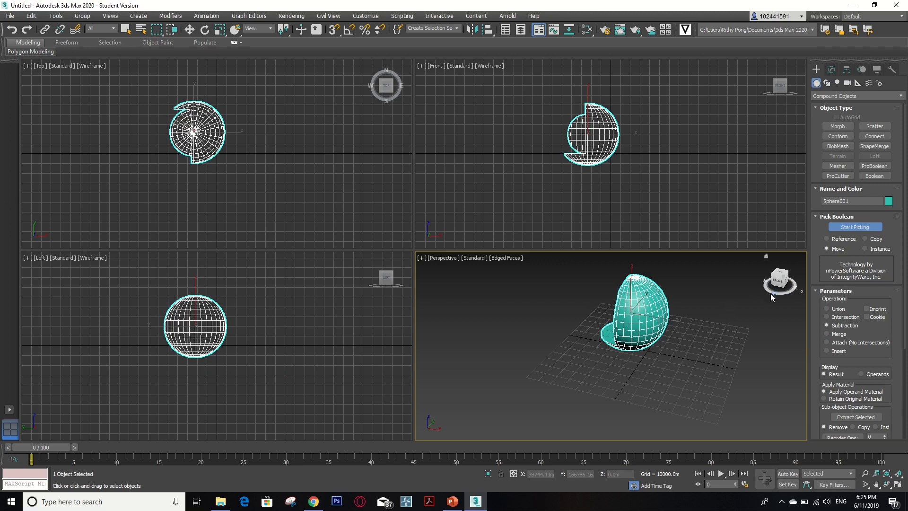
{"action": "left_click_drag", "start_coordinate": [773, 294], "coordinate": [675, 320]}
{"action": "key", "text": "space"}
{"action": "left_click", "coordinate": [675, 308]}
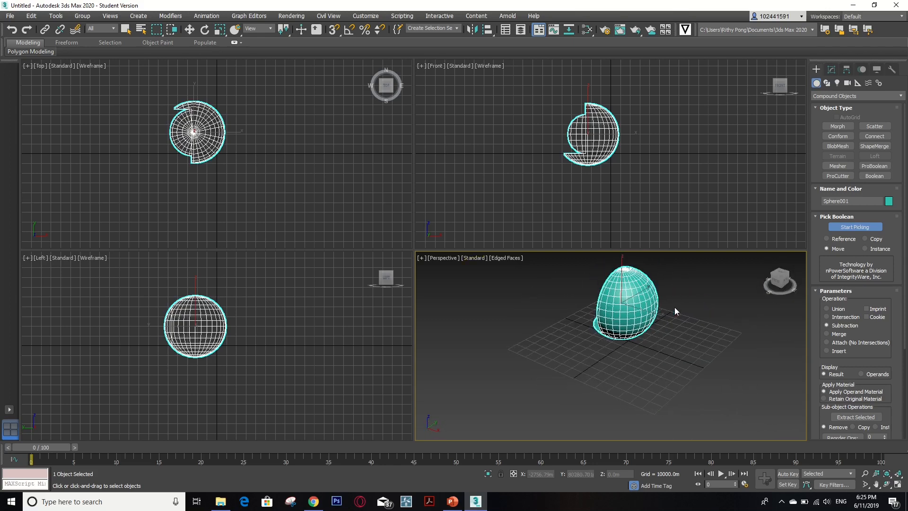
Step: Undo the cut in the sphere and use ProBoolean to subtract the sphere from the red box instead
{"action": "key", "text": "ctrl+z"}
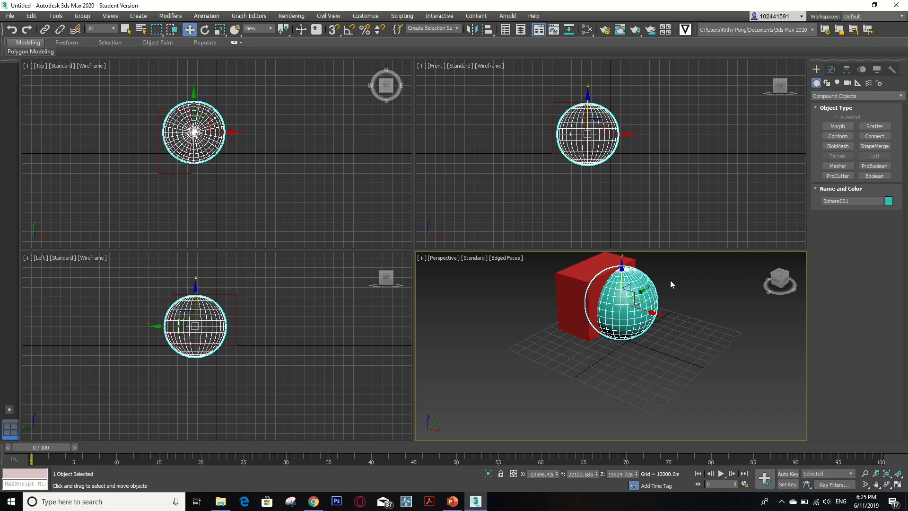
{"action": "left_click", "coordinate": [695, 286]}
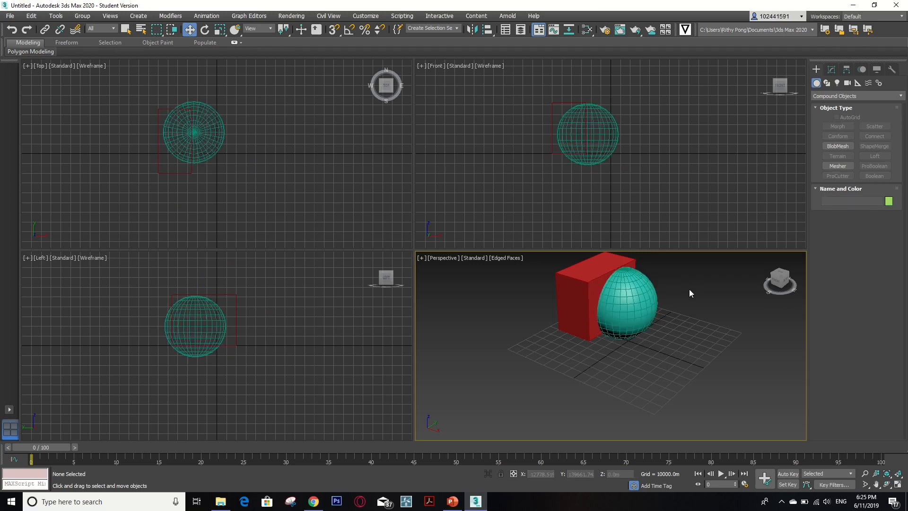
{"action": "left_click", "coordinate": [589, 292]}
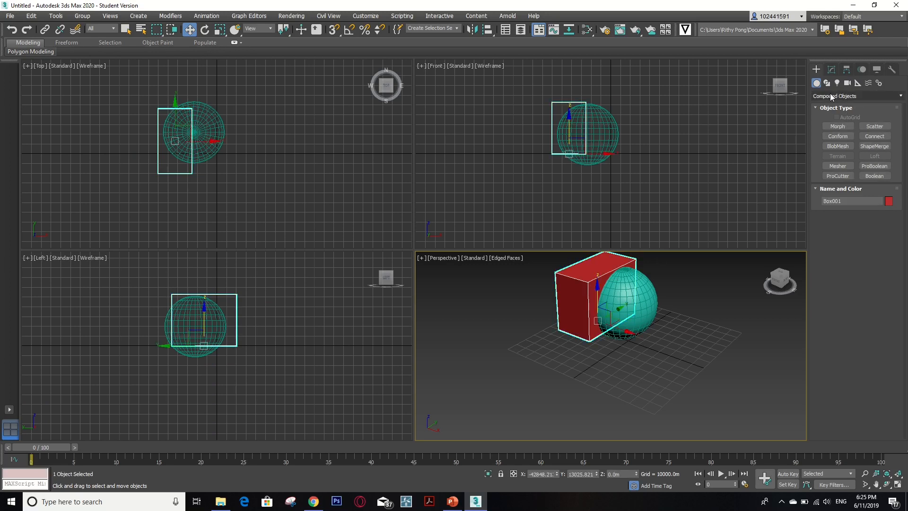
{"action": "left_click", "coordinate": [876, 166]}
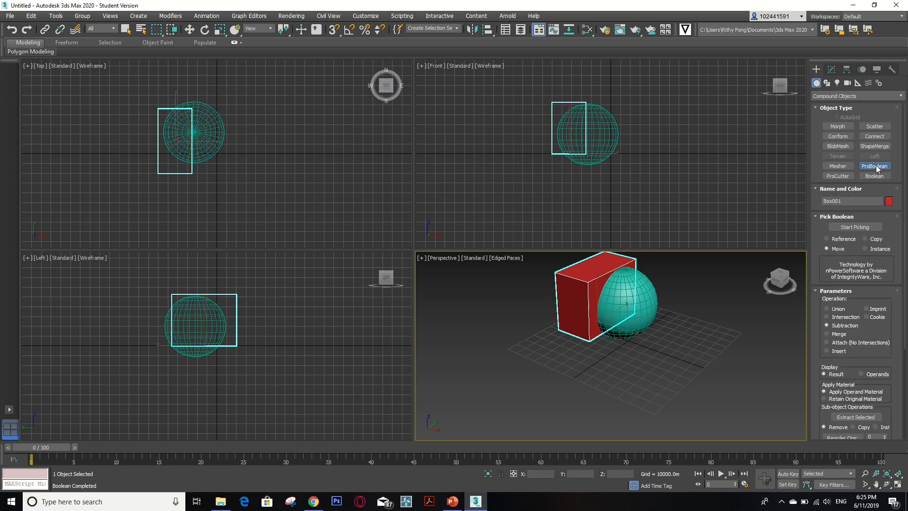
{"action": "left_click", "coordinate": [866, 226]}
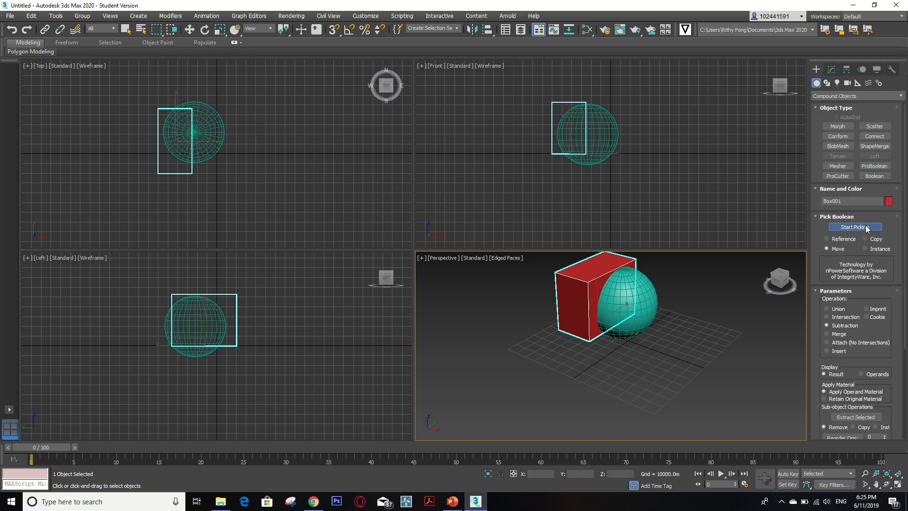
{"action": "left_click", "coordinate": [642, 308]}
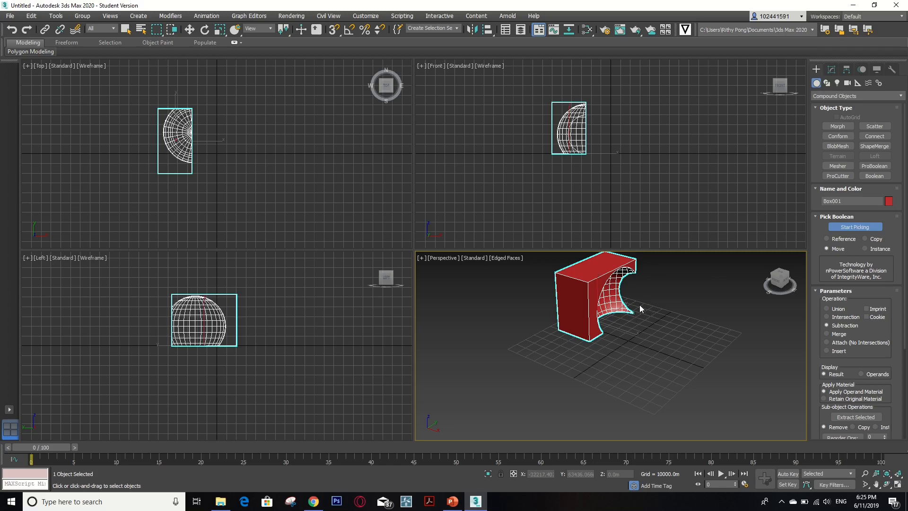
{"action": "middle_click_drag", "start_coordinate": [642, 308], "coordinate": [620, 319]}
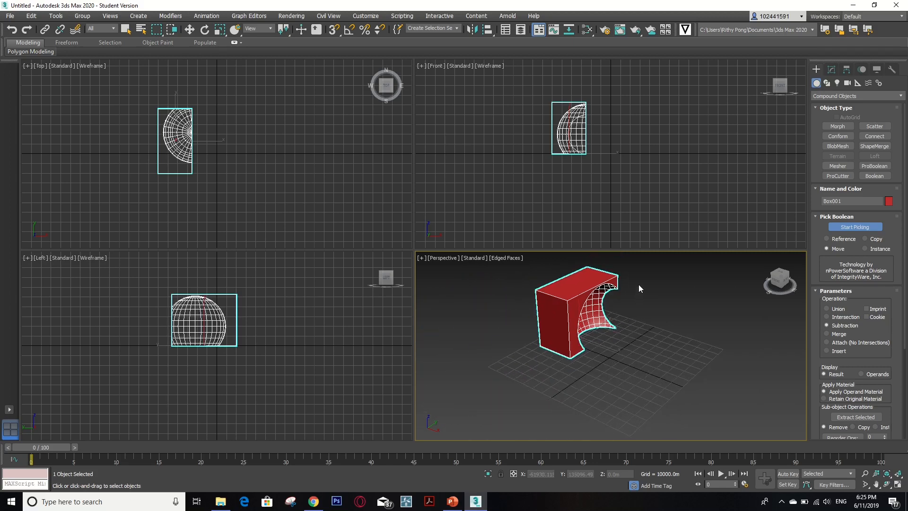
Step: Undo the ProBoolean subtraction and delete the red box, keeping only the sphere
{"action": "key", "text": "ctrl+z"}
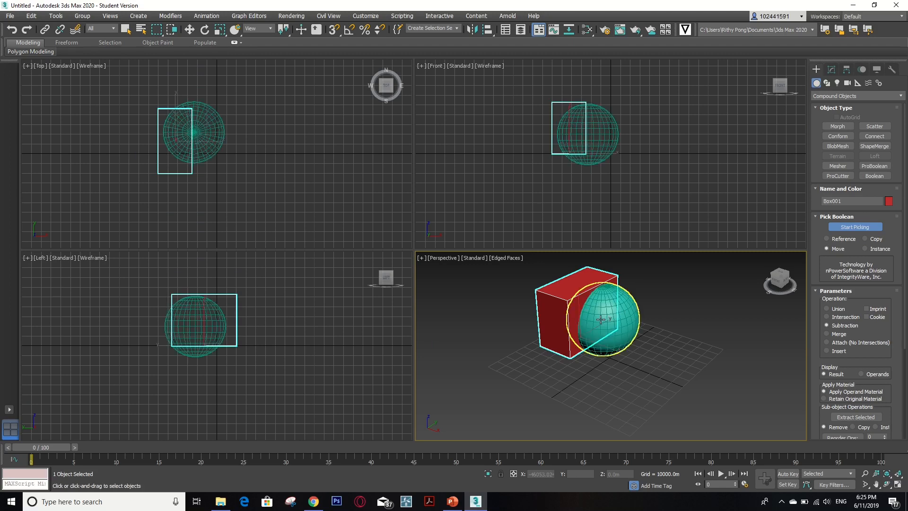
{"action": "key", "text": "w"}
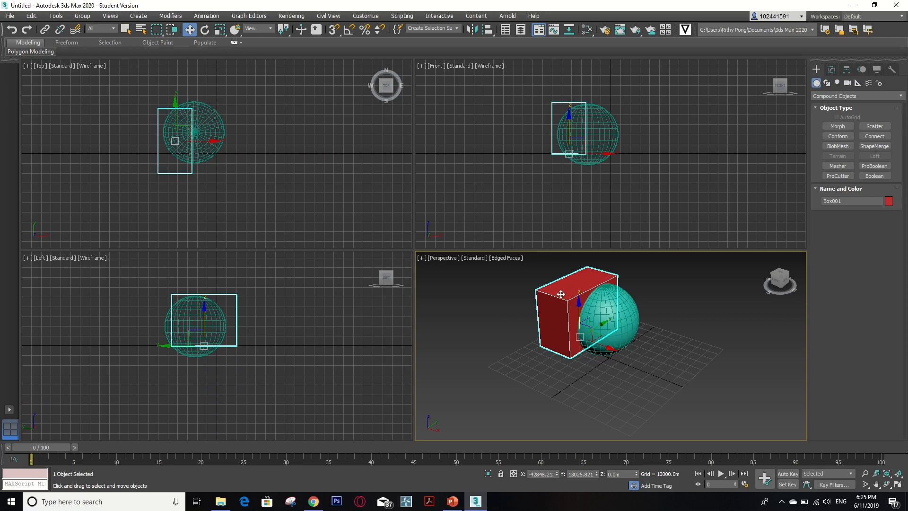
{"action": "left_click", "coordinate": [835, 74]}
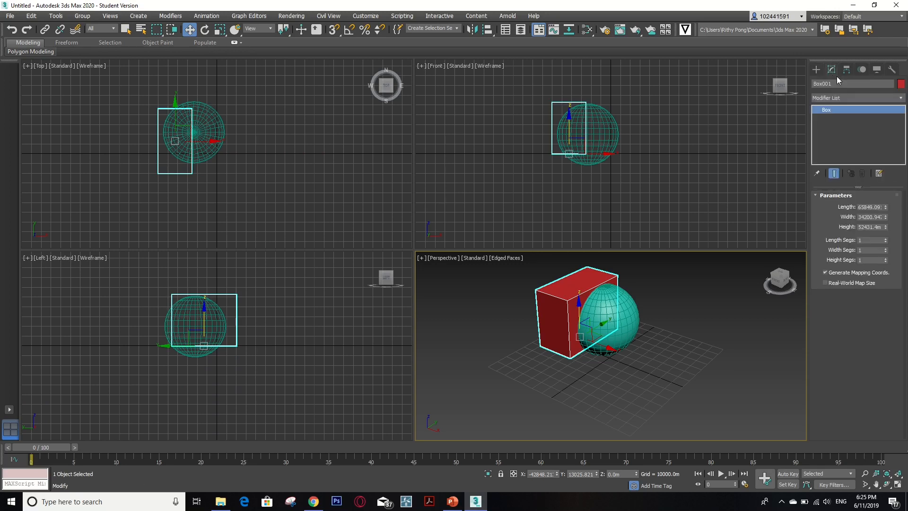
{"action": "left_click", "coordinate": [845, 98]}
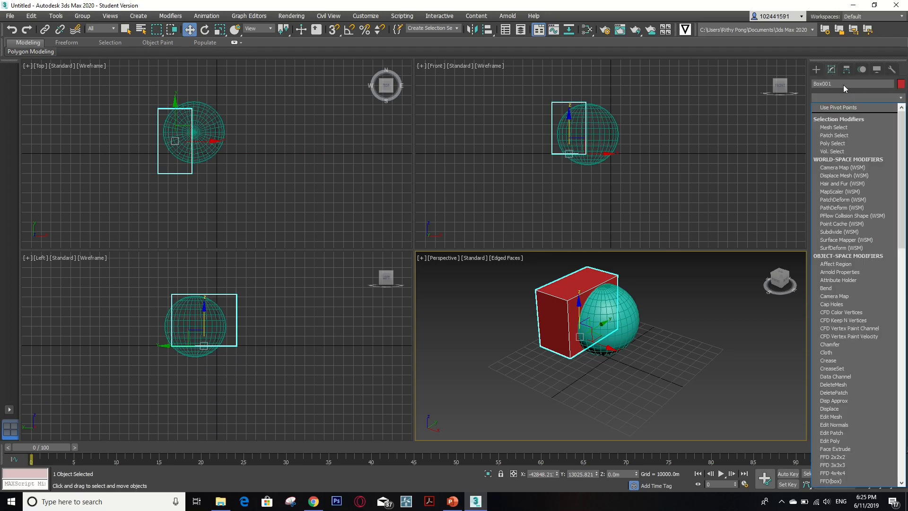
{"action": "left_click", "coordinate": [844, 84]}
{"action": "left_click", "coordinate": [848, 84]}
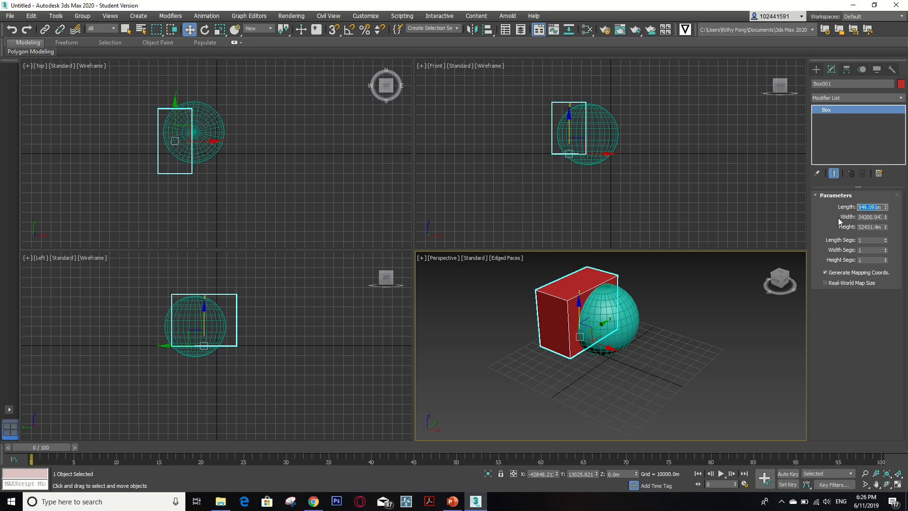
{"action": "key", "text": "Delete"}
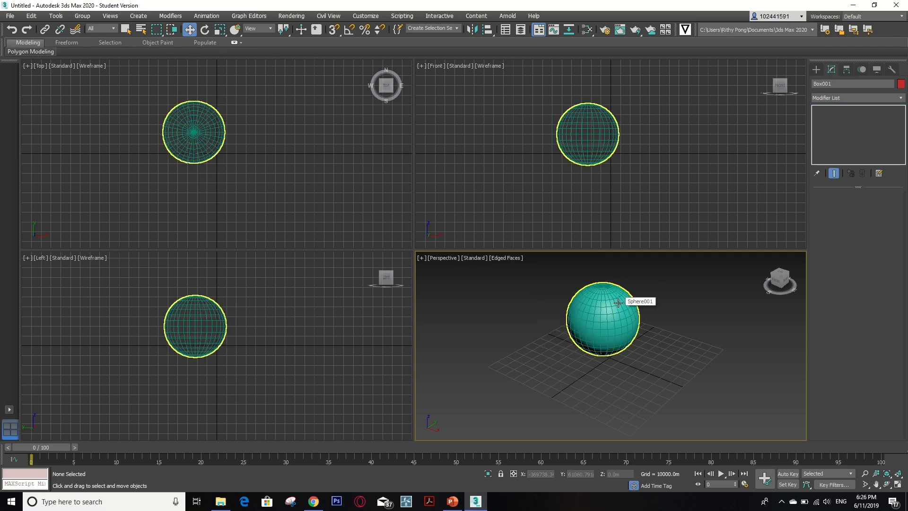
Step: Create a standard primitive box about 80713 m long, 114746 m wide and 77974 m high, overlapping the sphere
{"action": "left_click", "coordinate": [816, 70]}
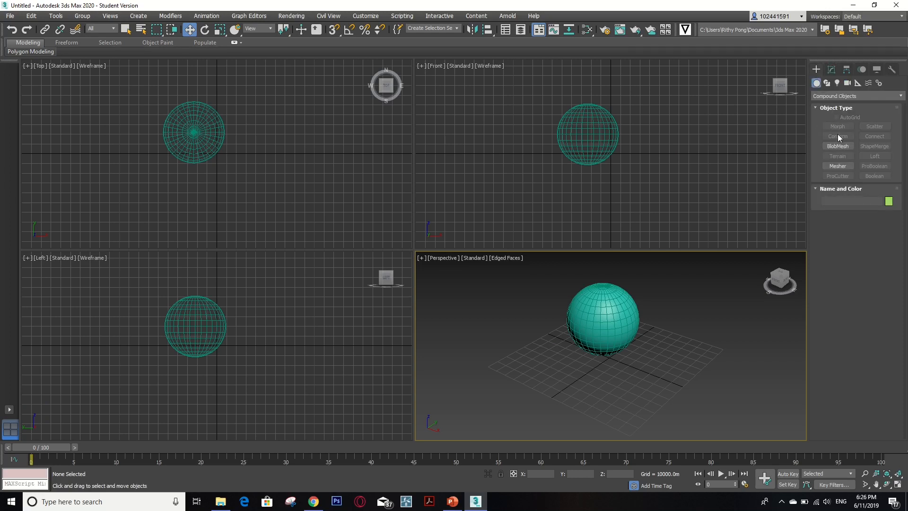
{"action": "left_click", "coordinate": [825, 96]}
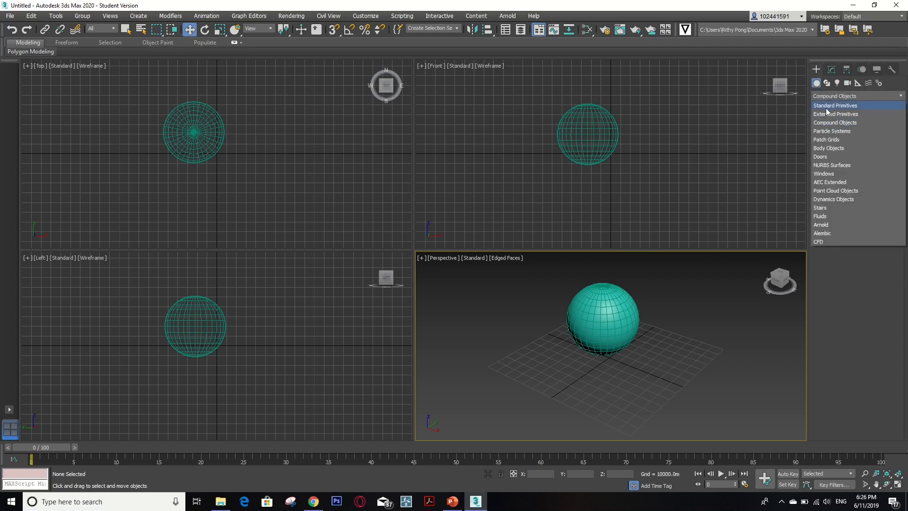
{"action": "left_click", "coordinate": [828, 110]}
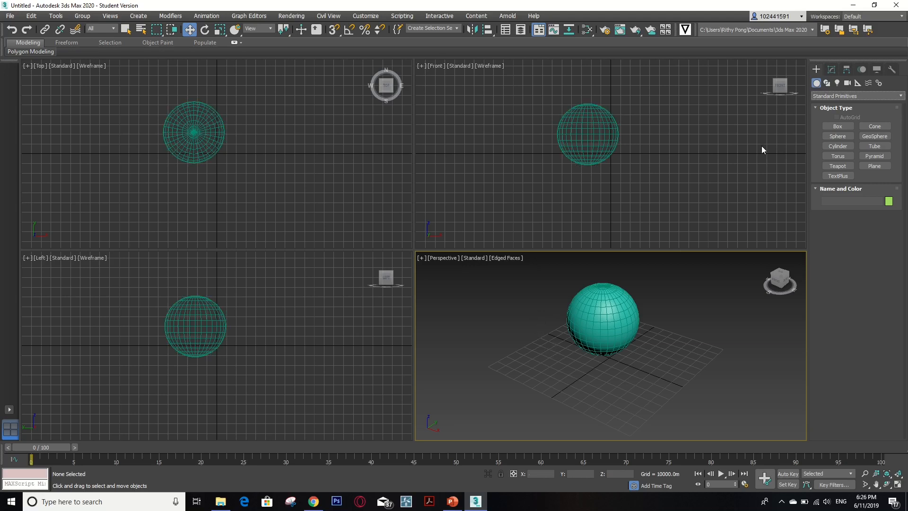
{"action": "left_click", "coordinate": [838, 127]}
{"action": "left_click_drag", "start_coordinate": [541, 310], "coordinate": [576, 384]}
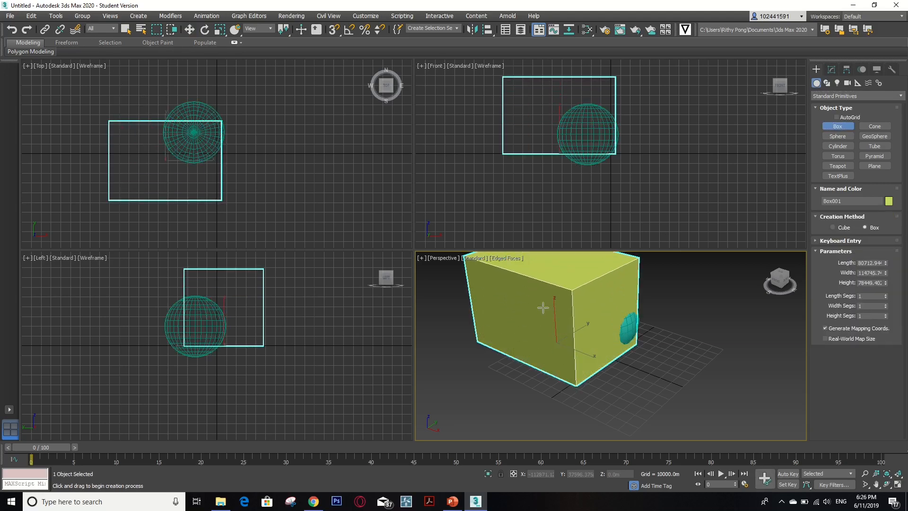
{"action": "left_click", "coordinate": [543, 309]}
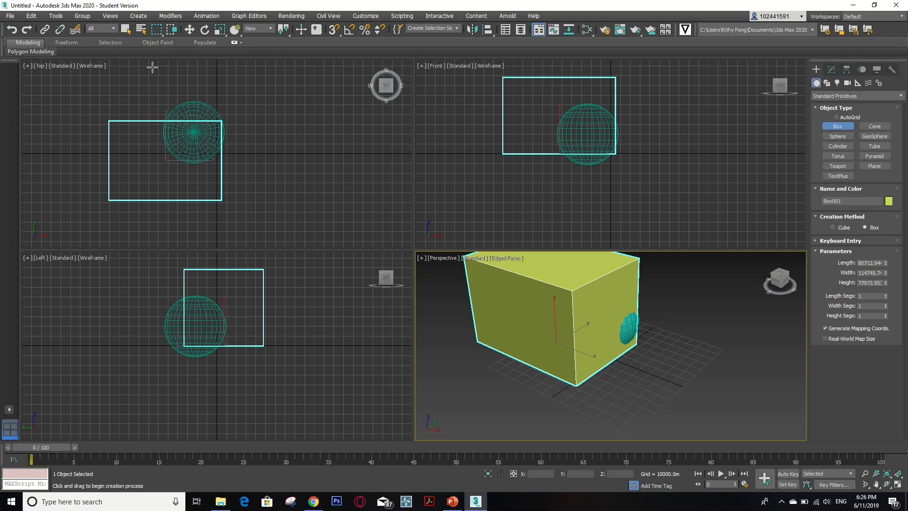
Step: Move the sphere along X and Z to about X -50865 m and Z 34933 m, centred on the yellow box's face
{"action": "left_click", "coordinate": [189, 30]}
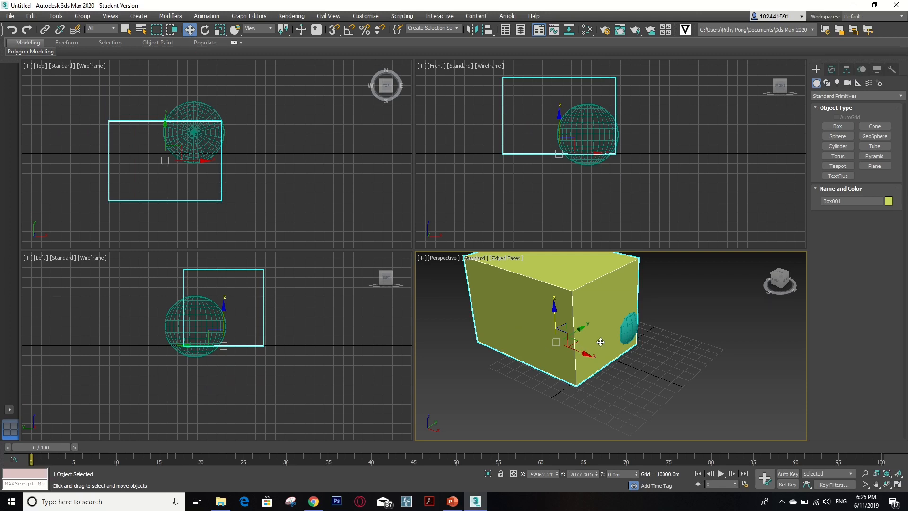
{"action": "left_click", "coordinate": [627, 331]}
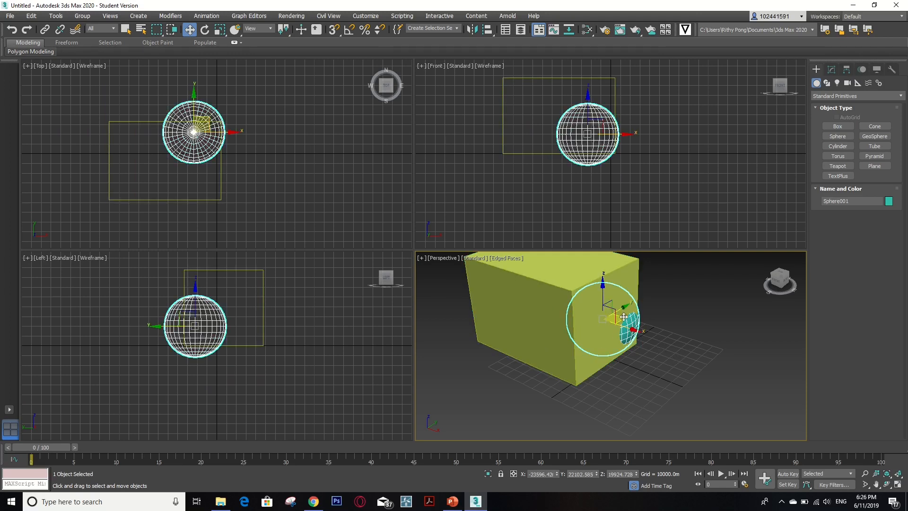
{"action": "left_click_drag", "start_coordinate": [775, 293], "coordinate": [713, 342]}
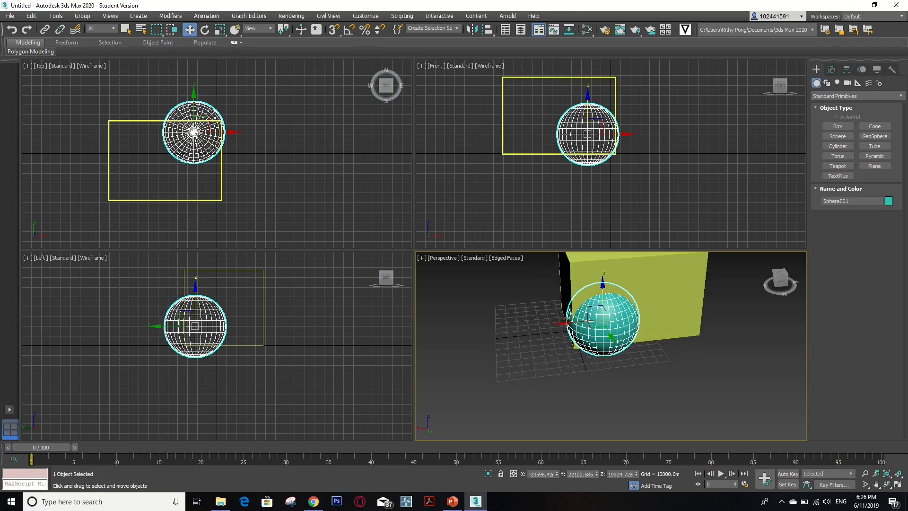
{"action": "left_click_drag", "start_coordinate": [562, 324], "coordinate": [592, 321]}
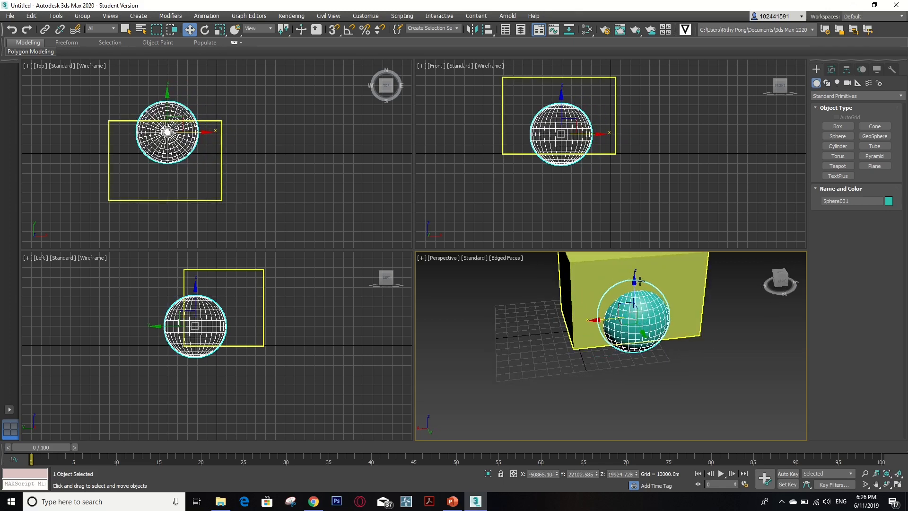
{"action": "left_click_drag", "start_coordinate": [634, 282], "coordinate": [635, 267]}
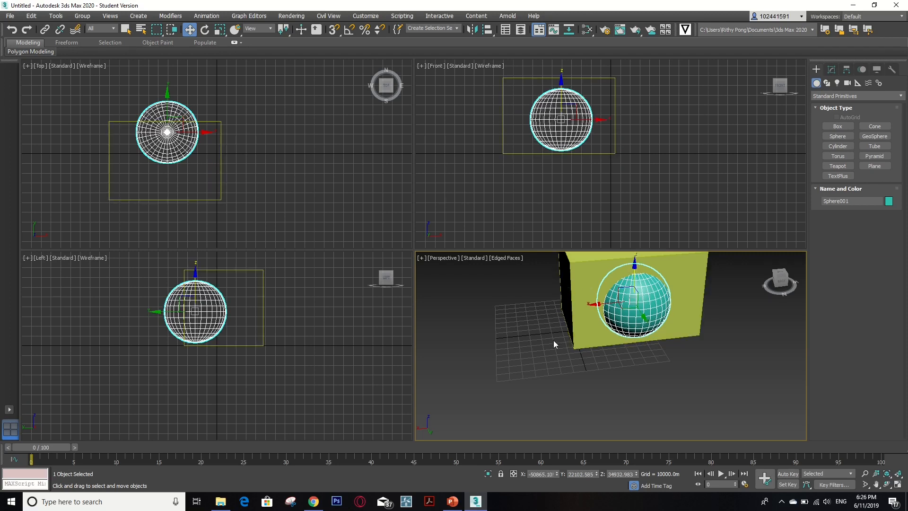
Step: Subtract the sphere from the yellow box as a ProBoolean compound object
{"action": "left_click", "coordinate": [576, 283]}
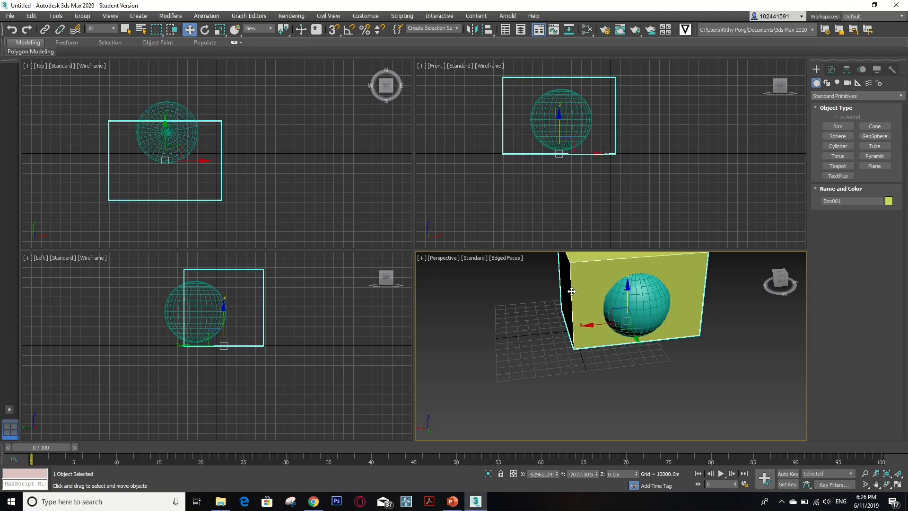
{"action": "left_click", "coordinate": [842, 95]}
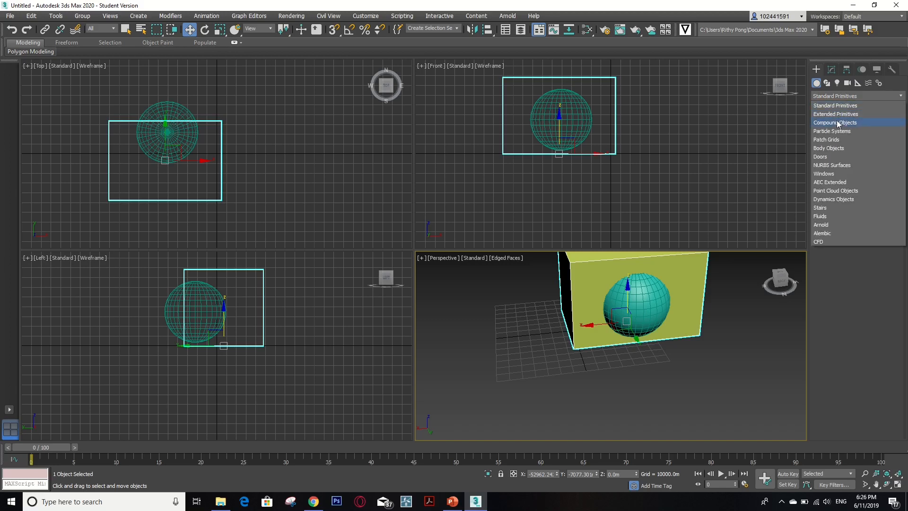
{"action": "left_click", "coordinate": [840, 124]}
{"action": "left_click", "coordinate": [868, 164]}
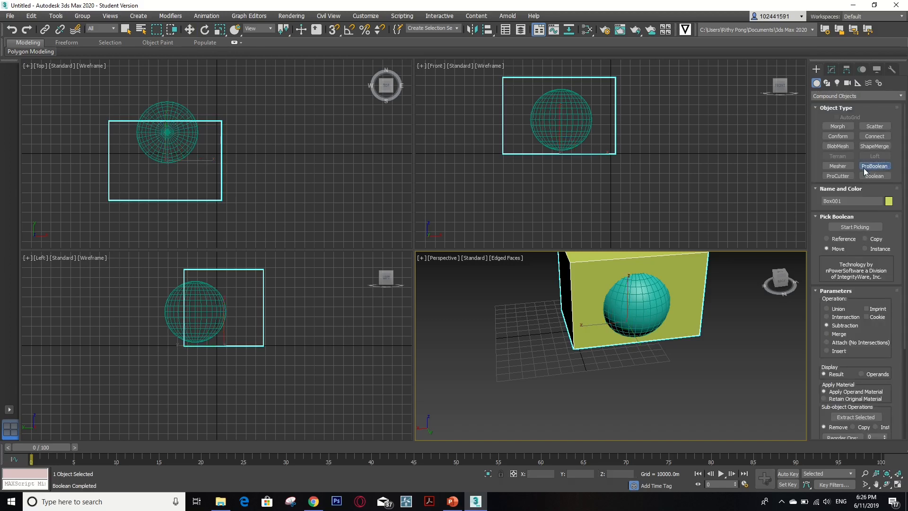
{"action": "left_click", "coordinate": [856, 227]}
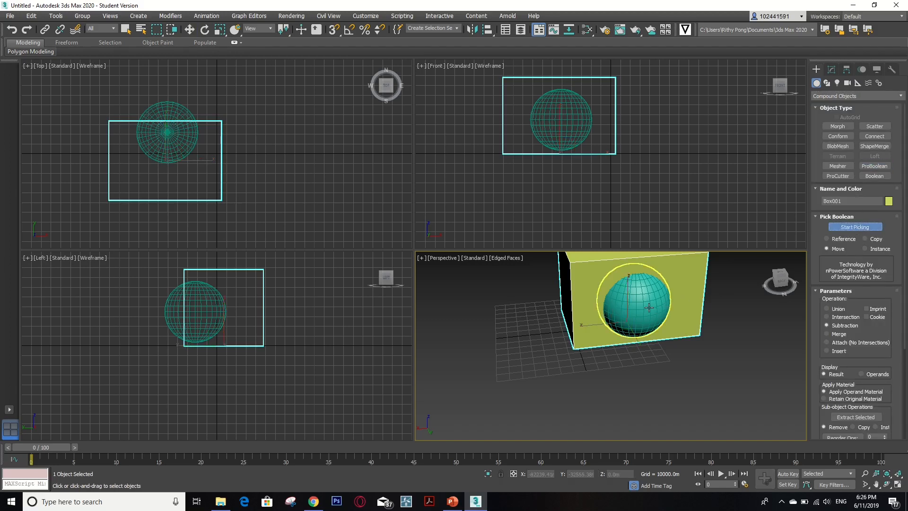
{"action": "left_click", "coordinate": [664, 316]}
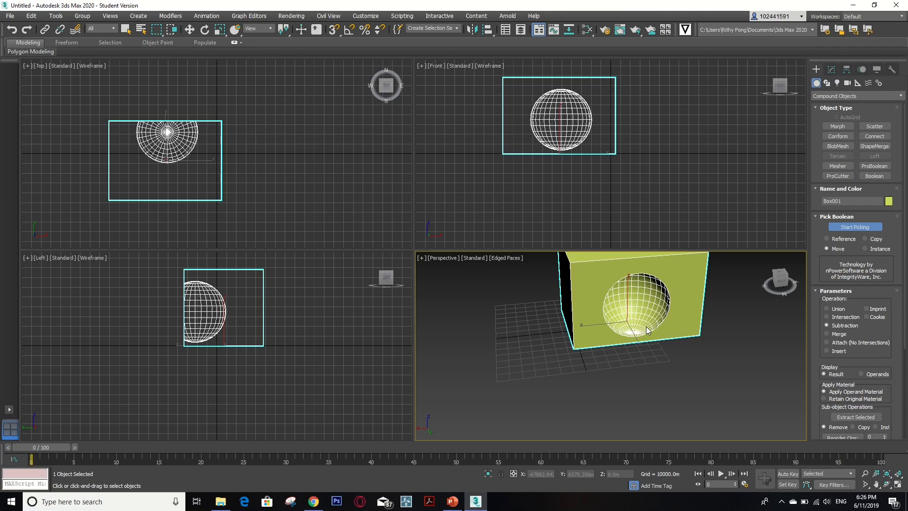
Step: Undo the subtraction and combine the sphere with the yellow box using the ProBoolean Union operation
{"action": "key", "text": "ctrl+z"}
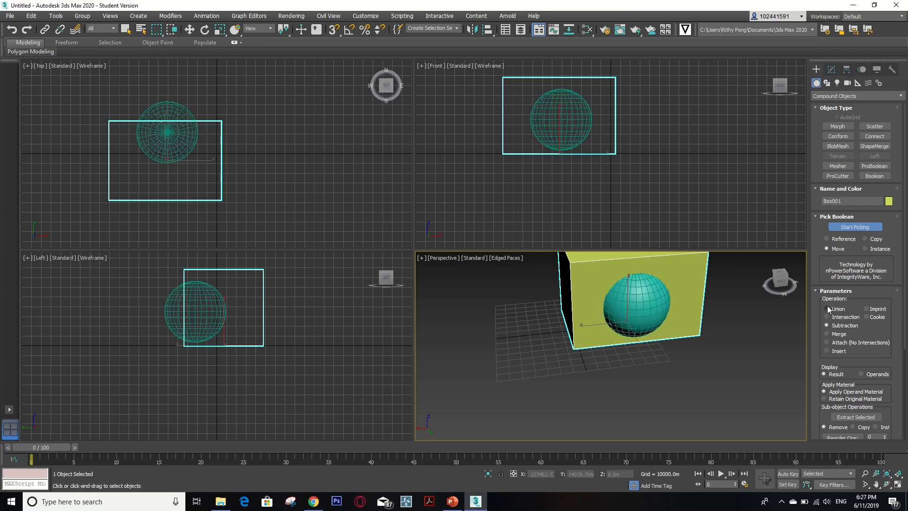
{"action": "left_click", "coordinate": [641, 302]}
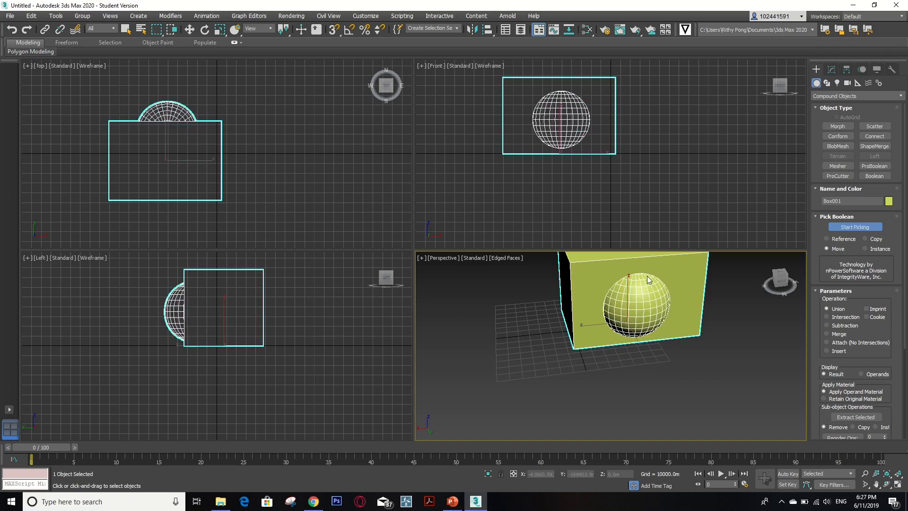
{"action": "scroll", "coordinate": [595, 316], "scroll_direction": "down", "scroll_amount": 4}
{"action": "scroll", "coordinate": [606, 317], "scroll_direction": "up", "scroll_amount": 3}
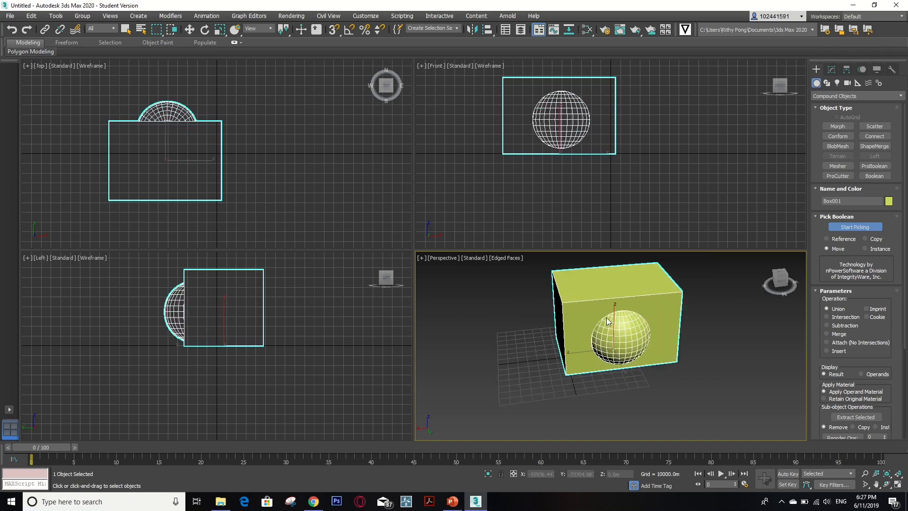
Step: Undo the union and apply the ProBoolean Intersection operation between the yellow box and the sphere
{"action": "key", "text": "ctrl+z"}
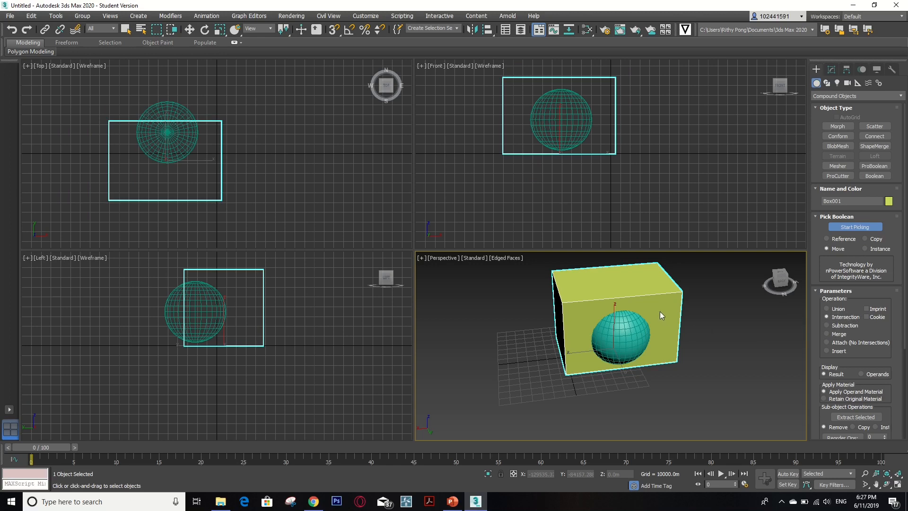
{"action": "left_click", "coordinate": [628, 328]}
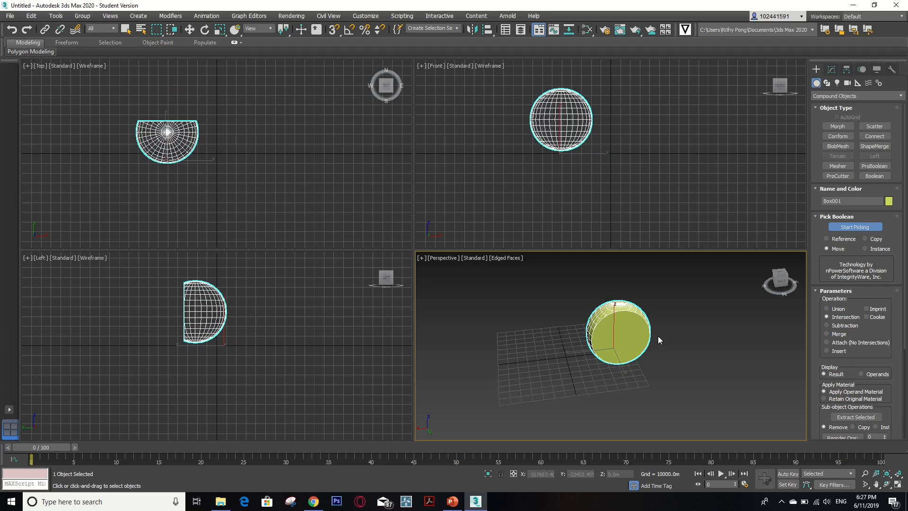
Step: Undo the intersection and combine the sphere with the yellow box using the ProBoolean Merge operation
{"action": "key", "text": "ctrl+z"}
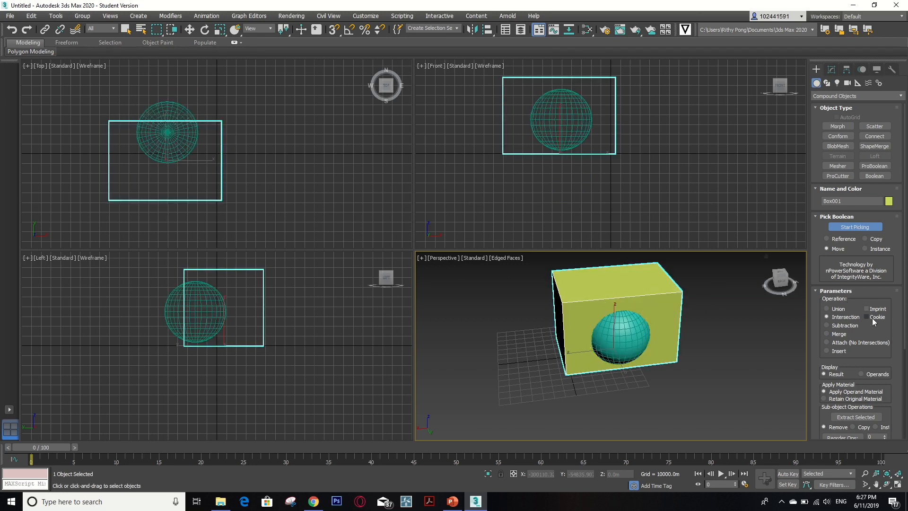
{"action": "left_click", "coordinate": [837, 335]}
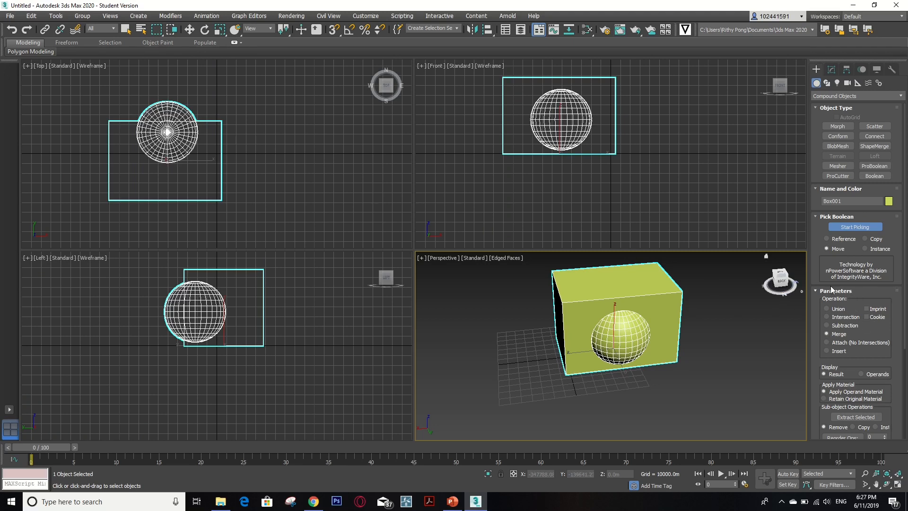
{"action": "scroll", "coordinate": [834, 308], "scroll_direction": "down", "scroll_amount": 1}
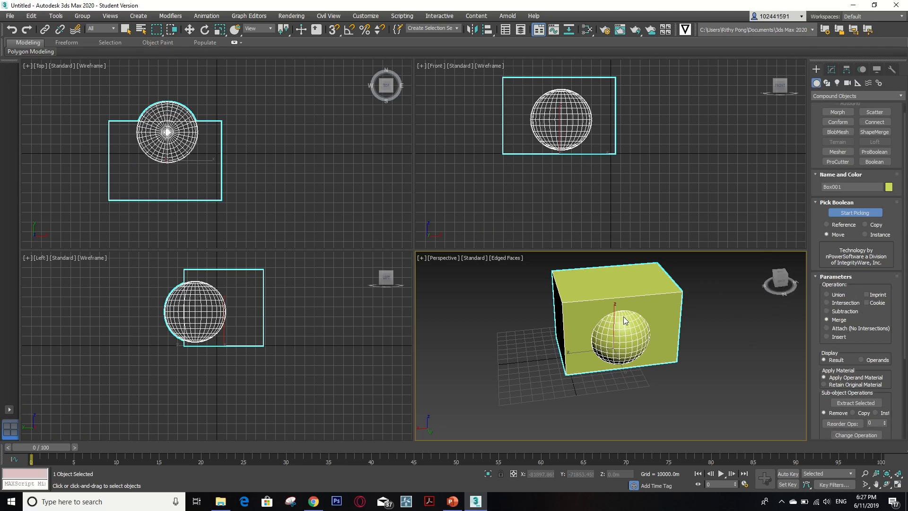